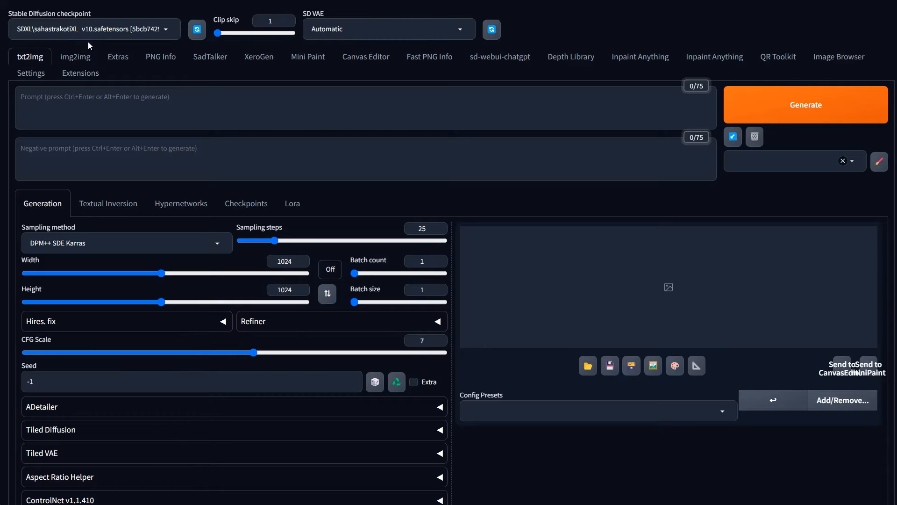
Look through the installed SDXL checkpoints and browse the highest-rated XL checkpoint models on Civitai.
click(167, 30)
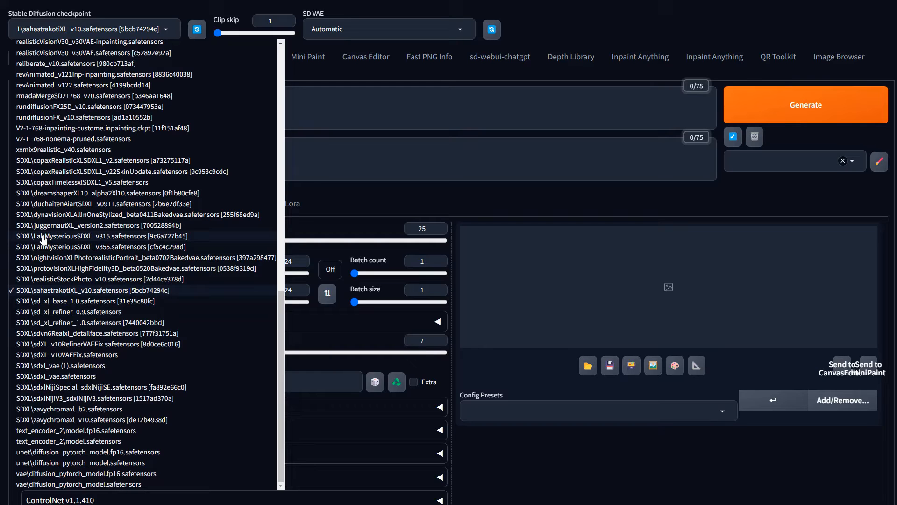
click(605, 18)
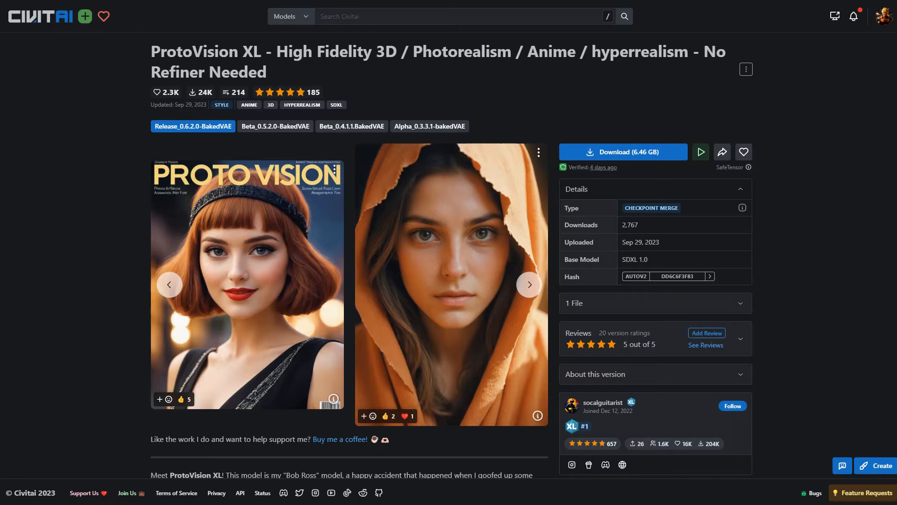
key(alt+Left)
scroll(355, 270, up, 6)
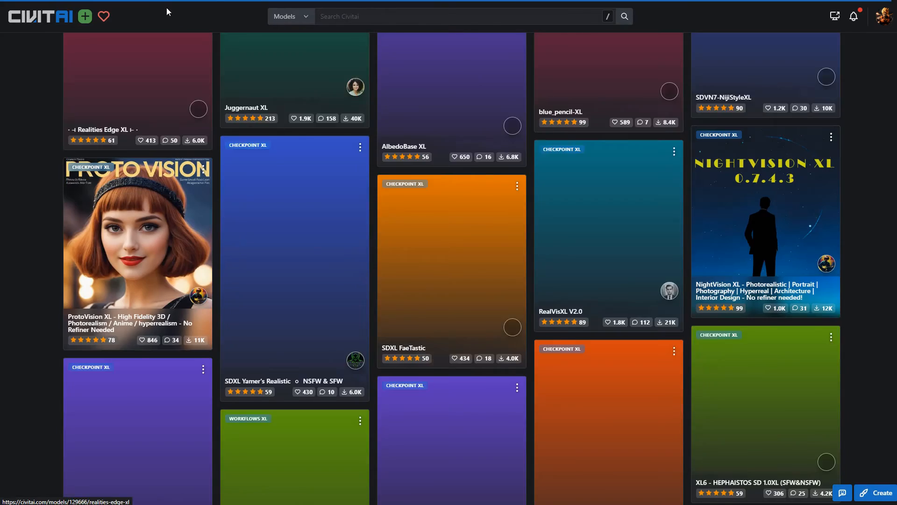
scroll(453, 283, up, 6)
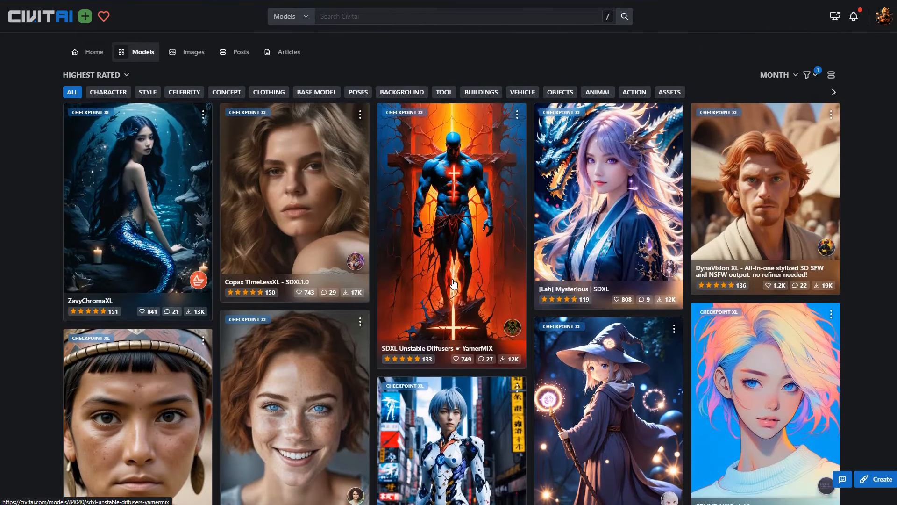
scroll(454, 283, down, 3)
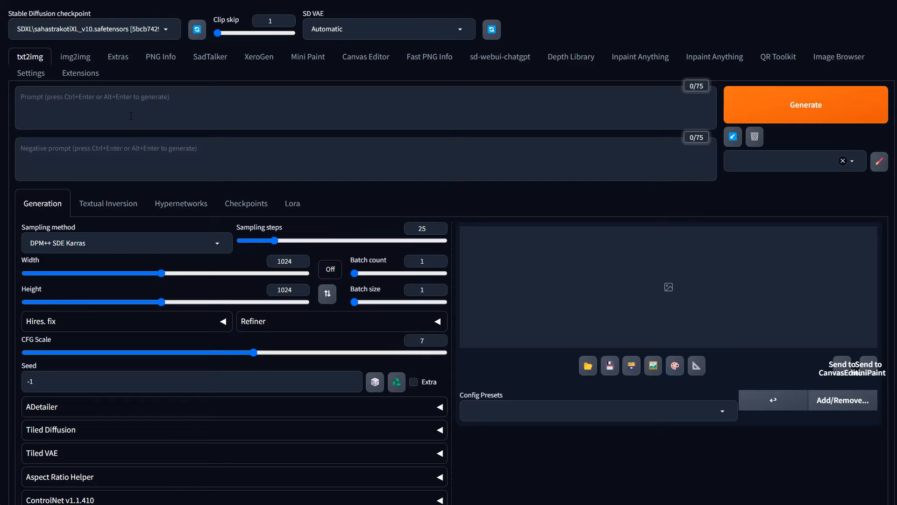
Look through the saved prompt styles without applying one.
click(54, 99)
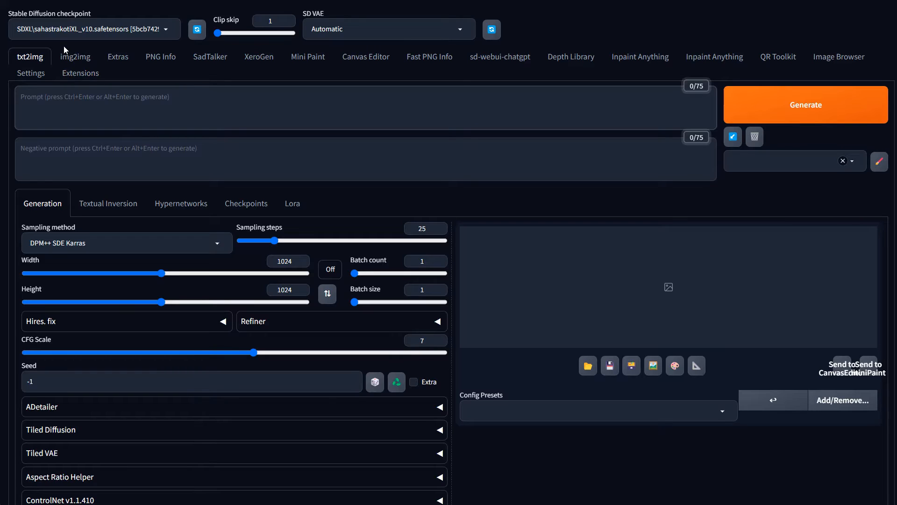
click(777, 162)
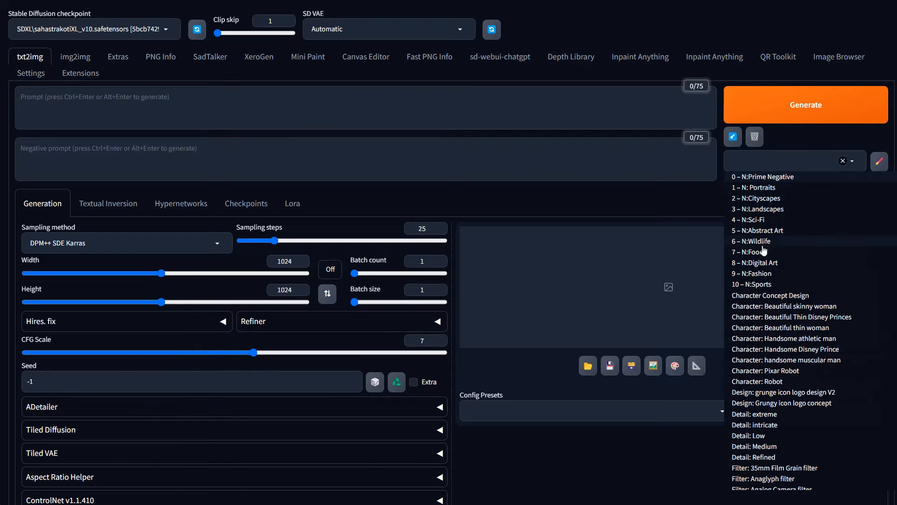
click(666, 200)
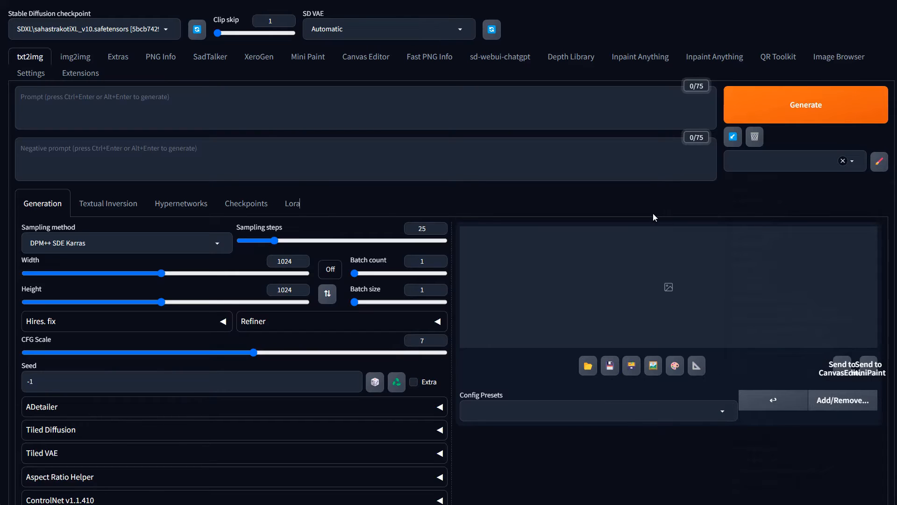
Enter the prompt "photo of a goat on a mountain" and generate the image.
click(99, 98)
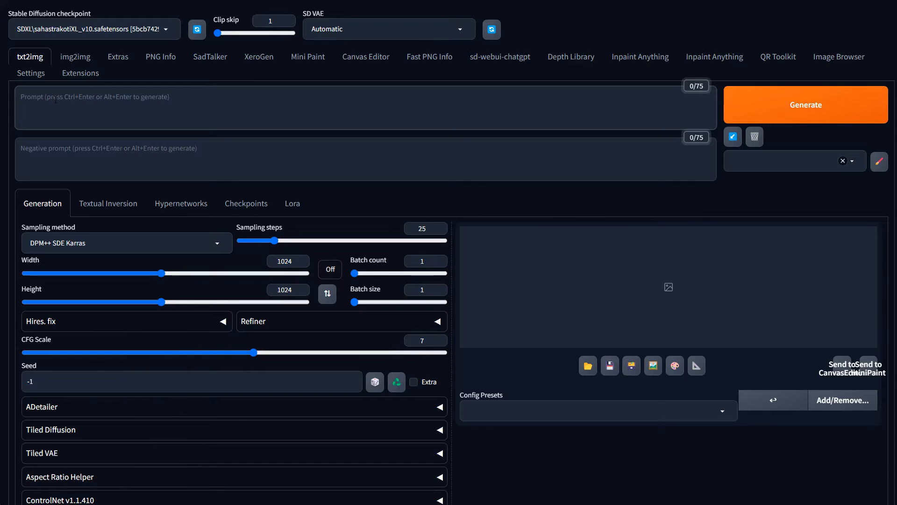
click(56, 100)
text(photo of a )
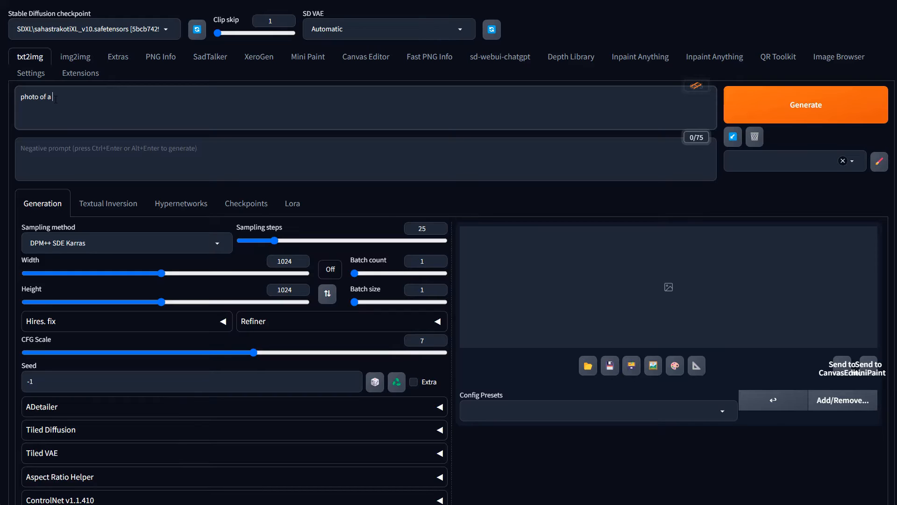
text(go)
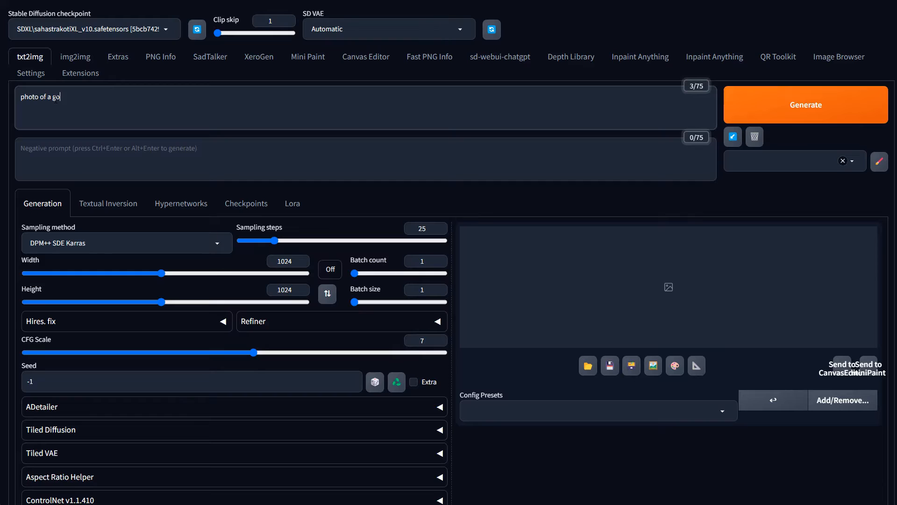
text(at on )
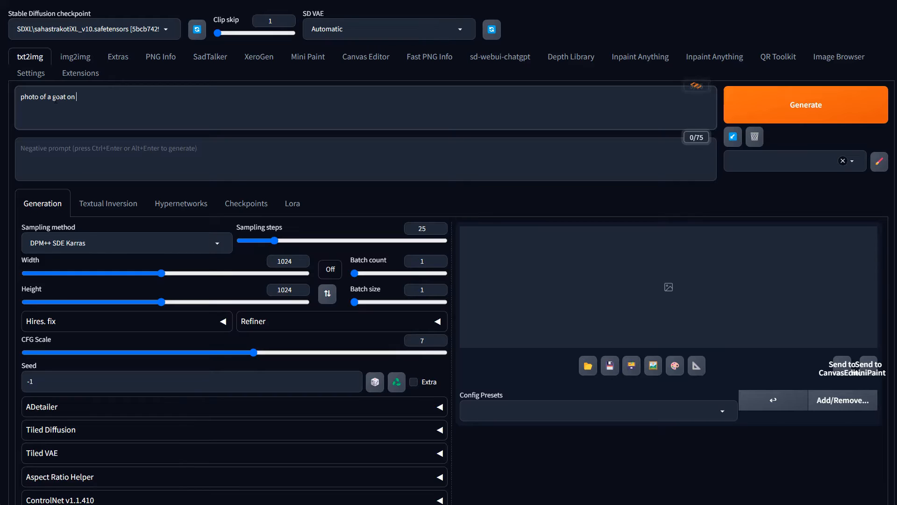
text(a mountain)
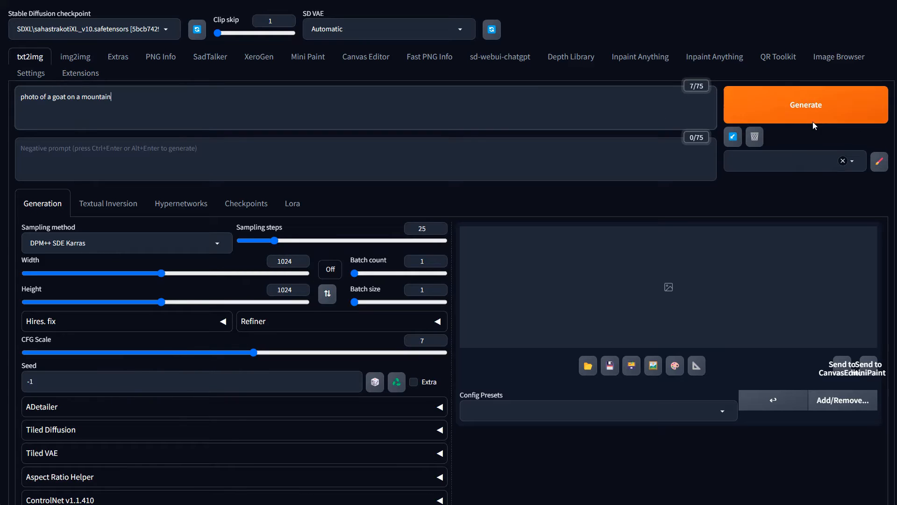
click(813, 106)
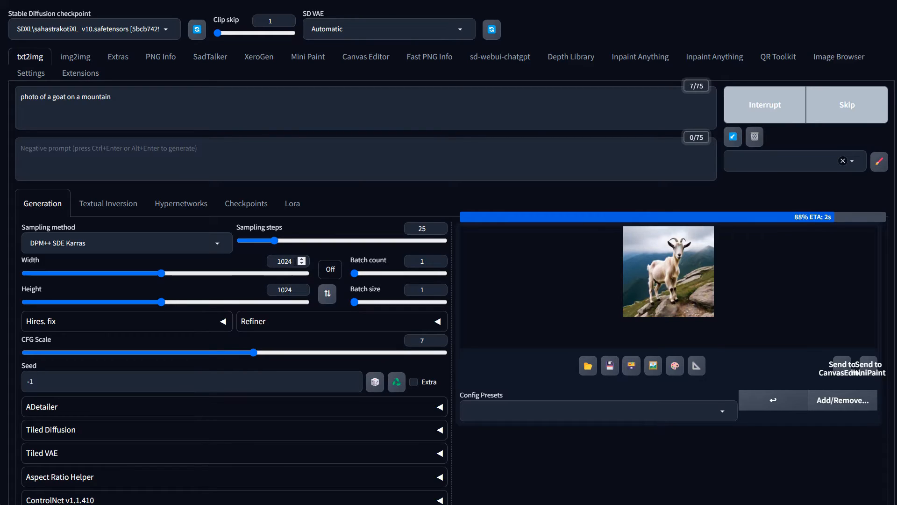
View the generated goat image at full size and close the preview.
double_click(286, 290)
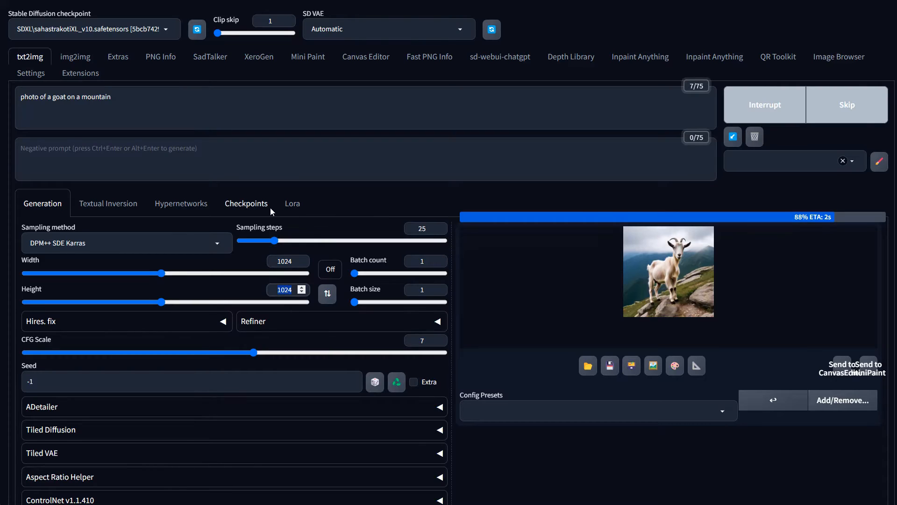
click(324, 275)
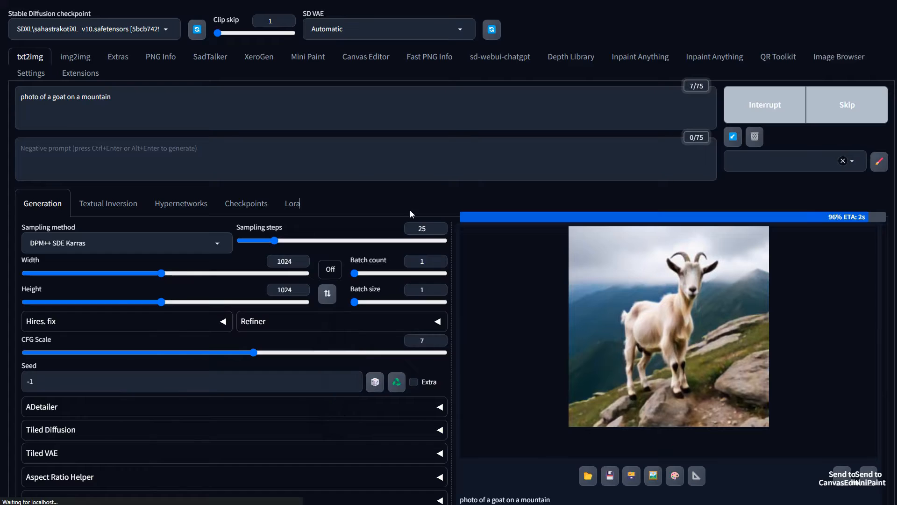
click(548, 294)
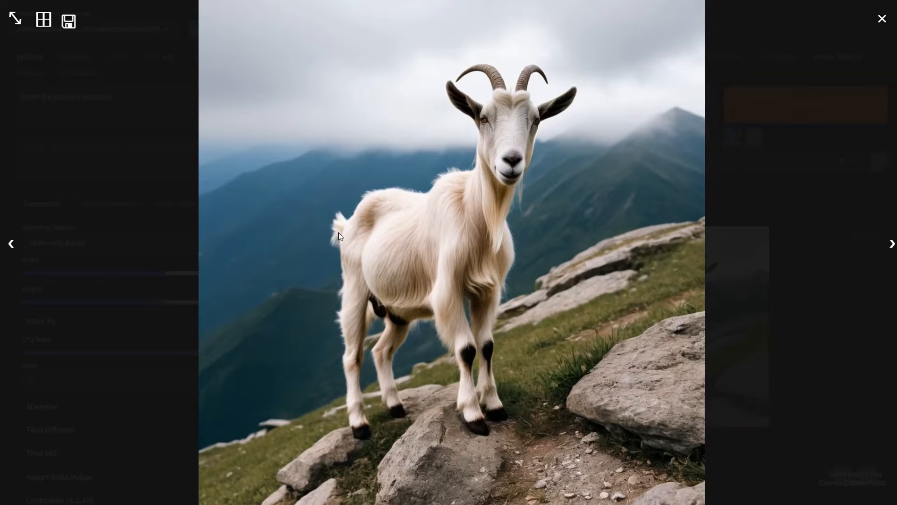
click(765, 174)
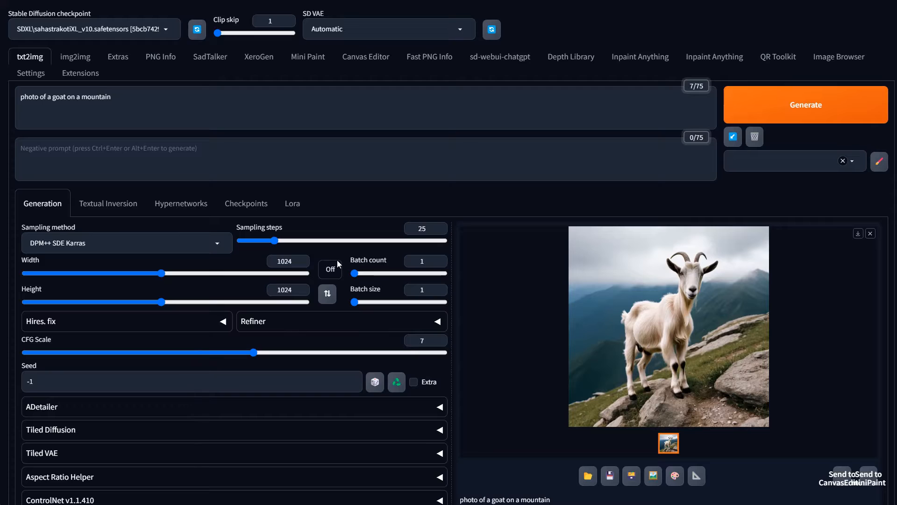
Examine the available sampling methods and the Hires. fix, Refiner and ADetailer settings.
click(78, 240)
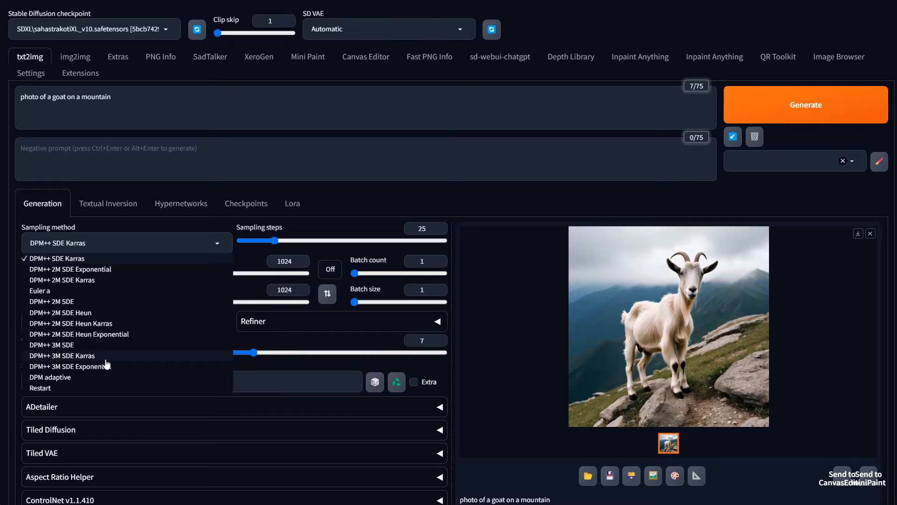
click(460, 201)
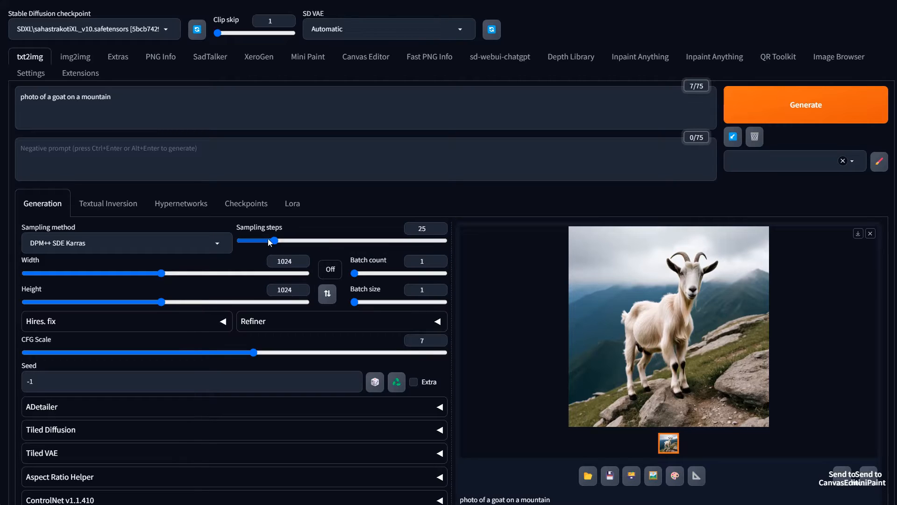
click(438, 321)
click(437, 322)
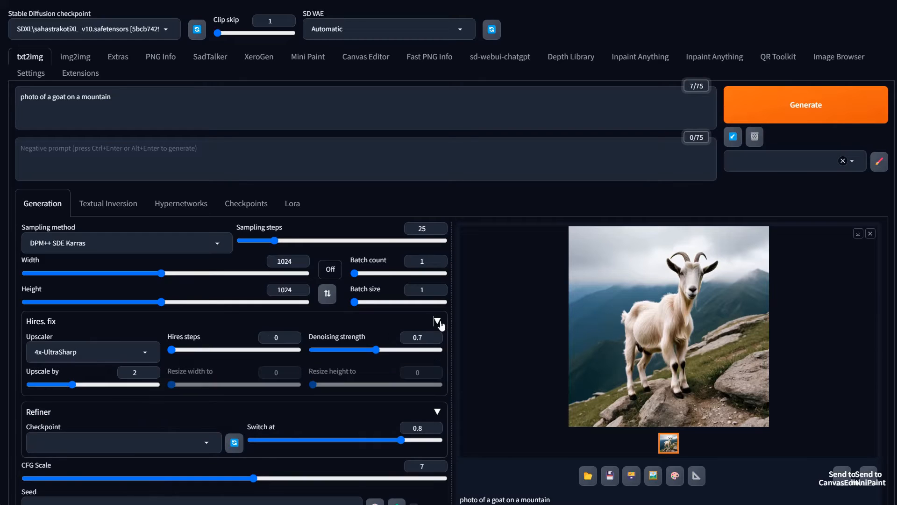
click(438, 321)
click(441, 351)
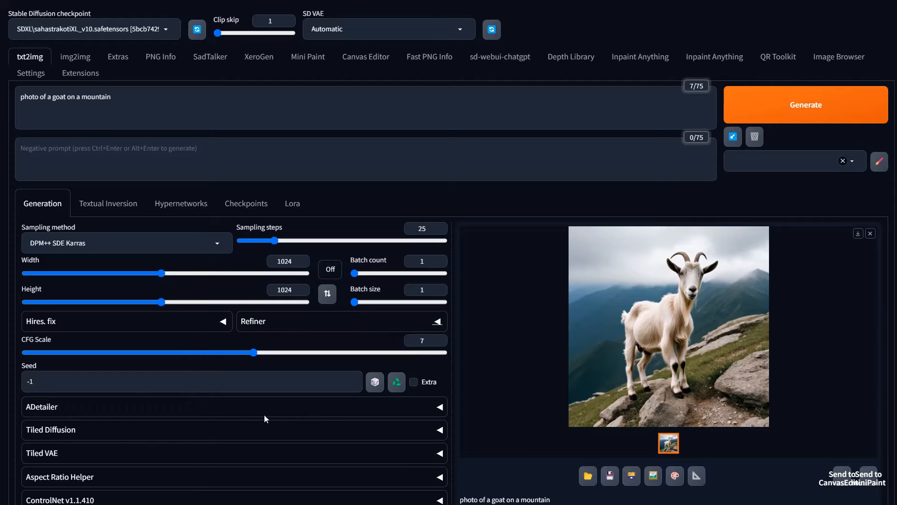
click(150, 410)
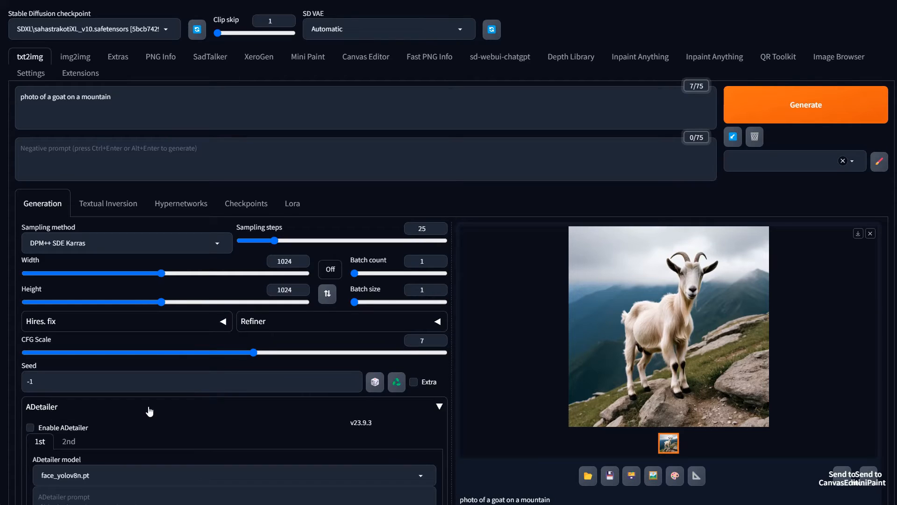
scroll(148, 406, down, 2)
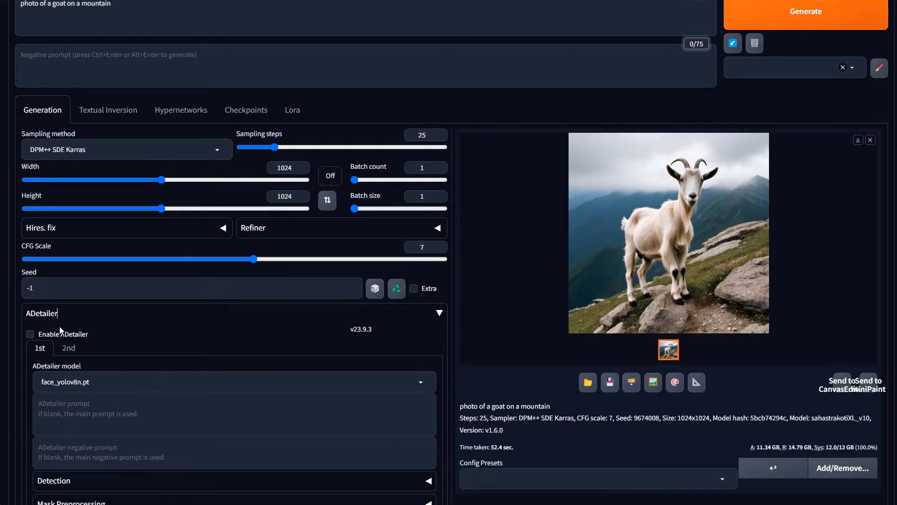
click(29, 333)
click(61, 317)
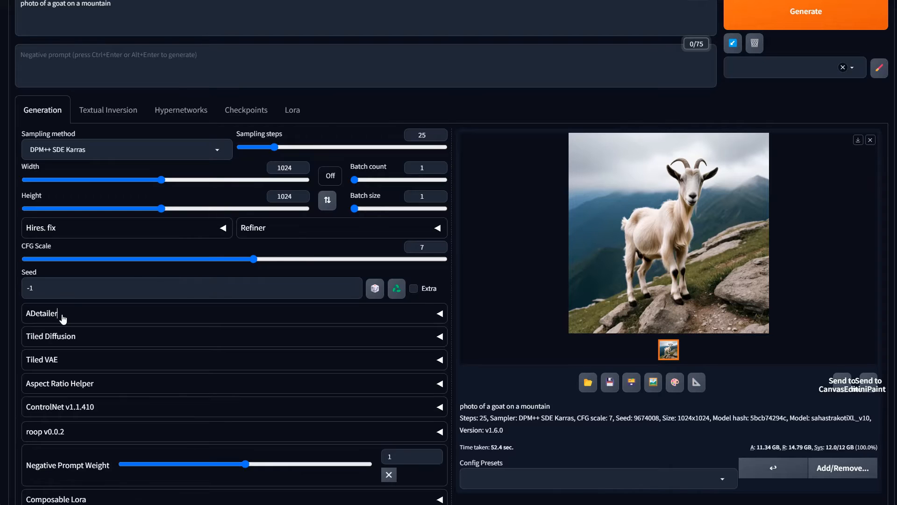
Choose SDXL\sdXL_v10RefinerVAEFix.safetensors as the Refiner checkpoint.
click(304, 236)
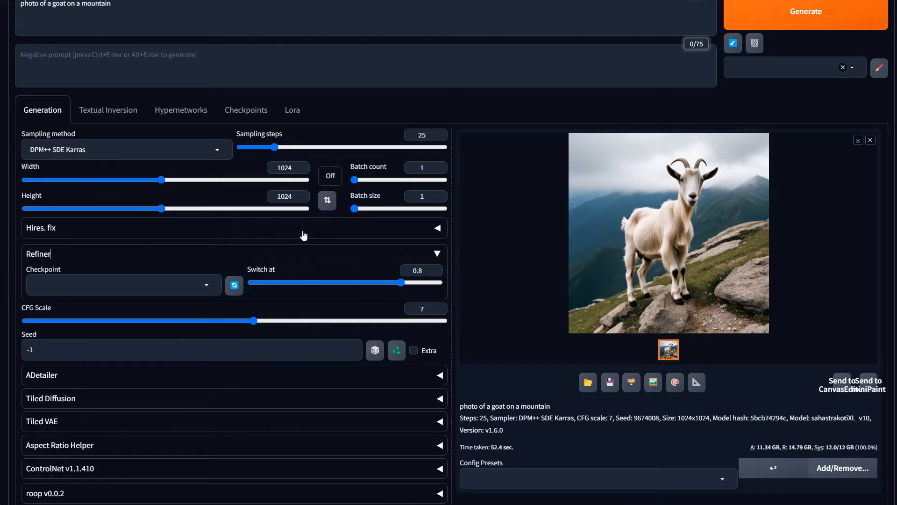
click(204, 287)
scroll(167, 221, down, 3)
scroll(167, 221, down, 10)
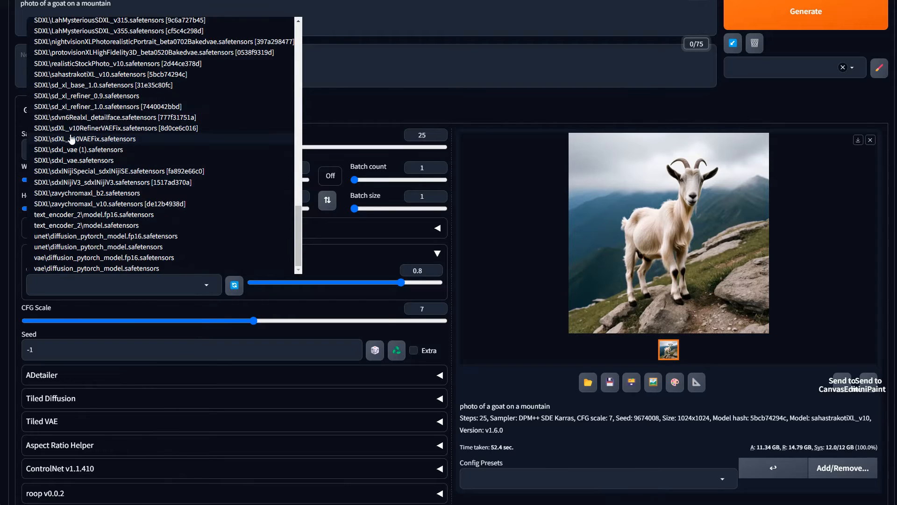
click(120, 130)
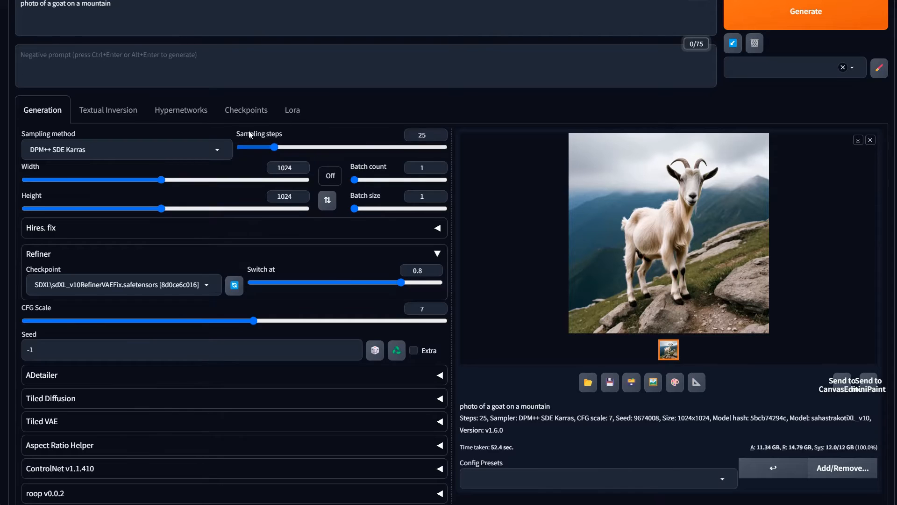
Try Refiner switch points of 0.73 and 0.8, and generate the goat image with Switch at set to 0.2.
scroll(317, 116, up, 2)
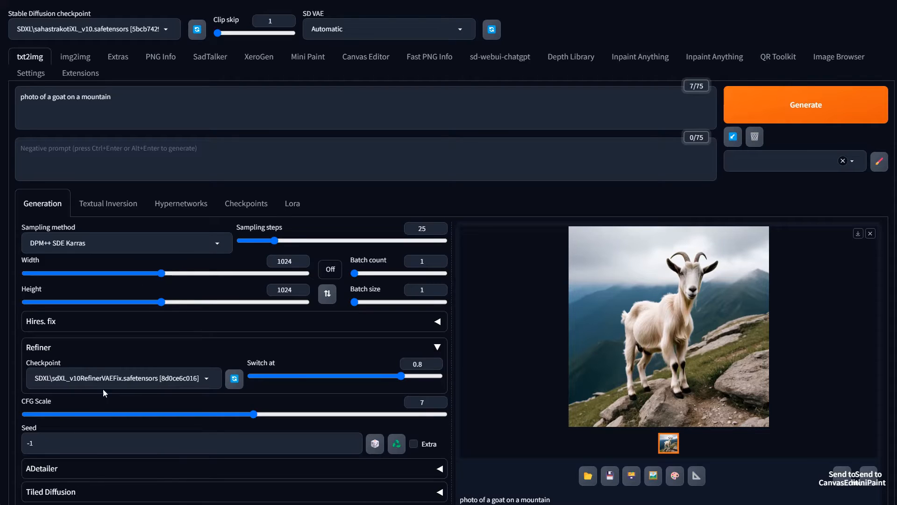
scroll(380, 386, down, 1)
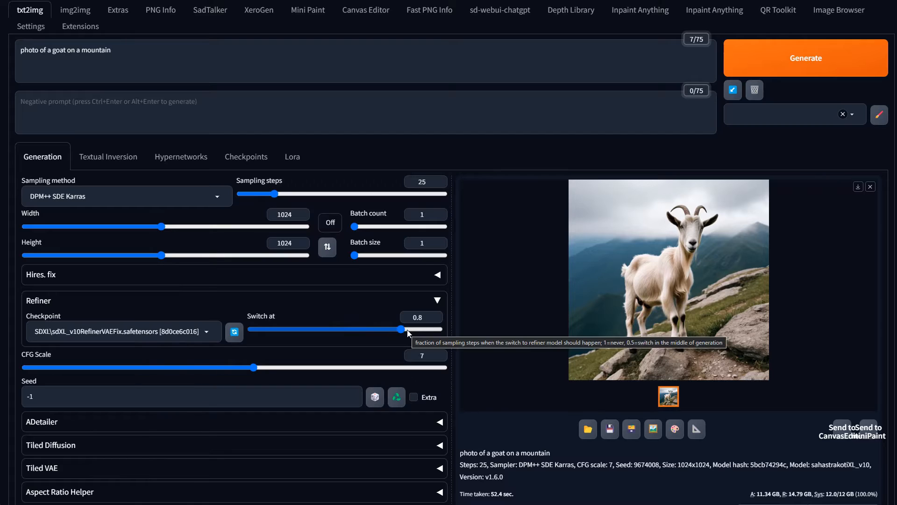
click(402, 329)
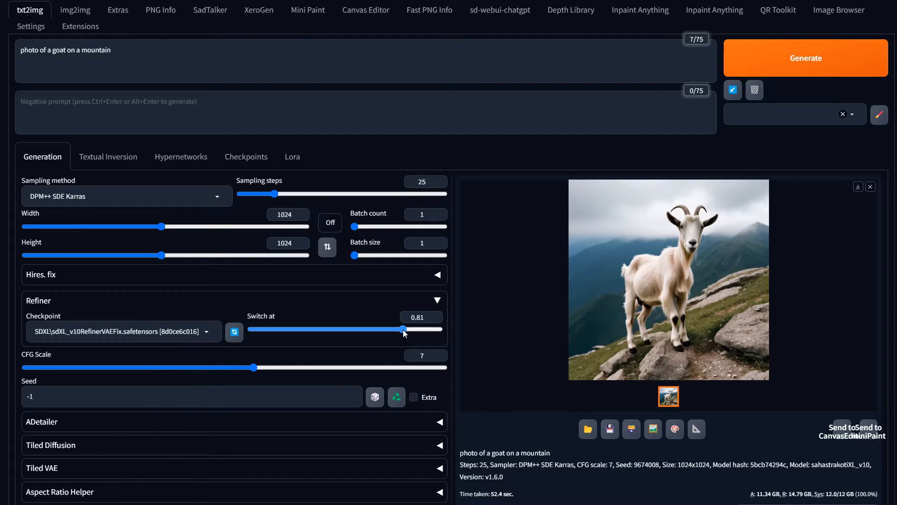
drag(400, 332, 393, 333)
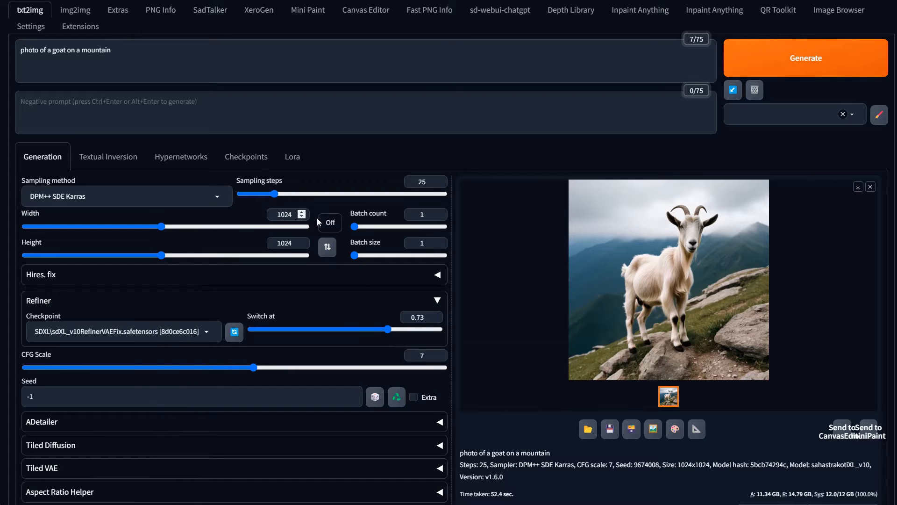
drag(388, 329, 399, 330)
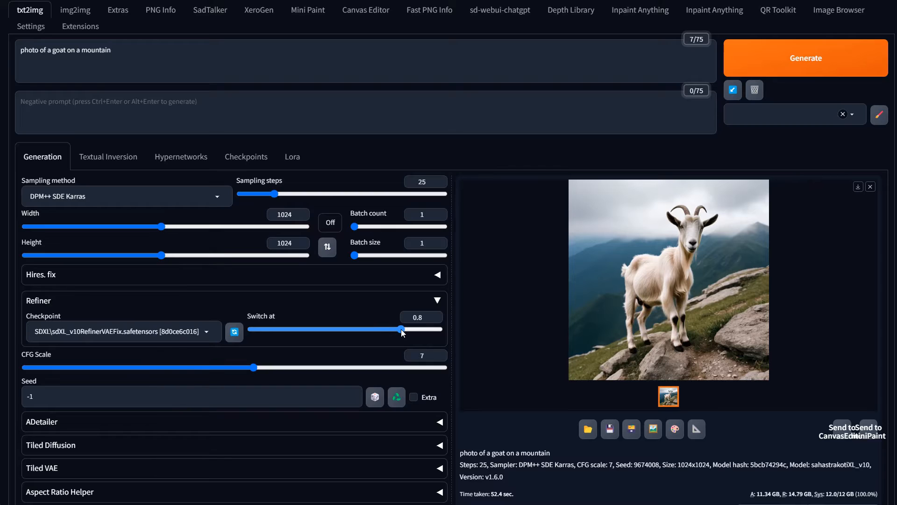
drag(401, 329, 282, 338)
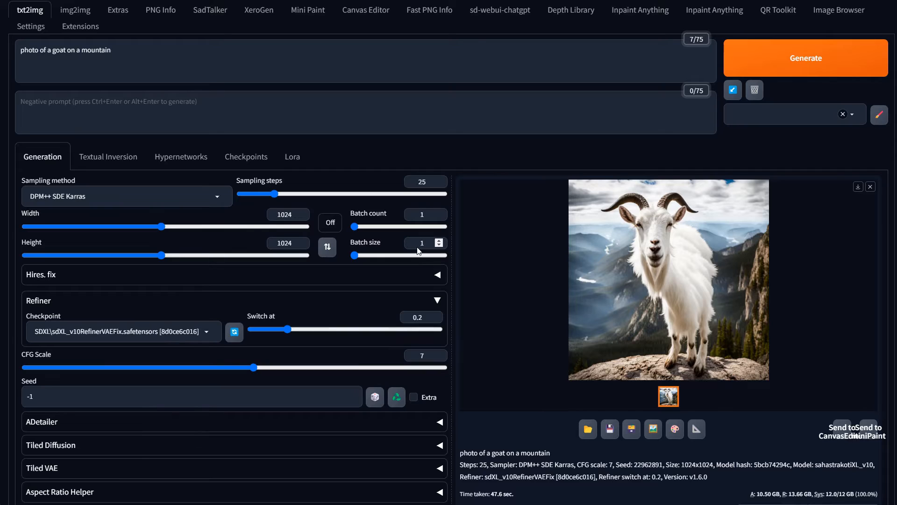
Set the Refiner's Switch at value to 0.8.
click(312, 329)
drag(313, 329, 371, 328)
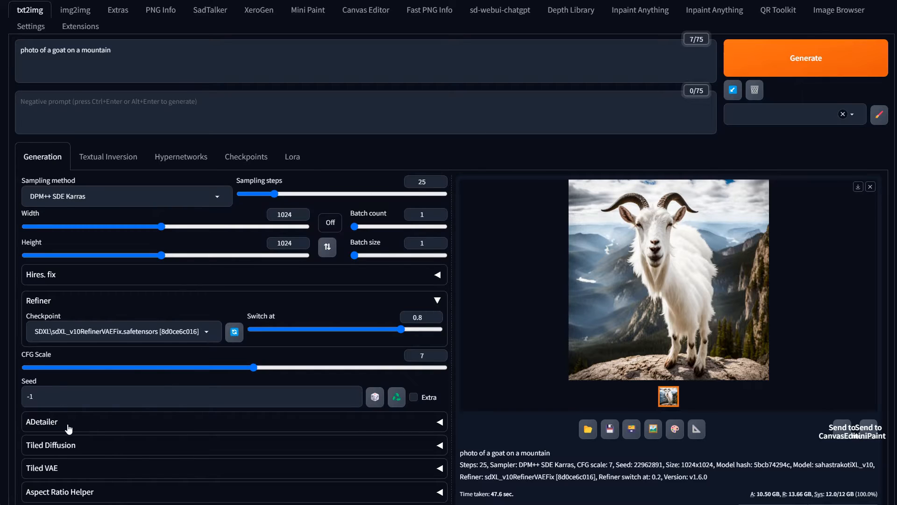
Clear the goat prompt and set the sampling method to Euler a.
scroll(68, 427, down, 1)
scroll(70, 416, up, 2)
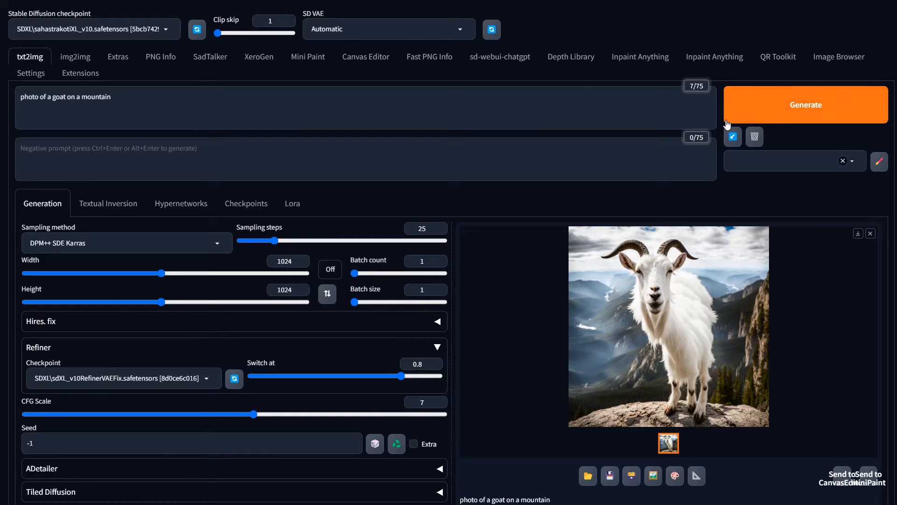
click(130, 101)
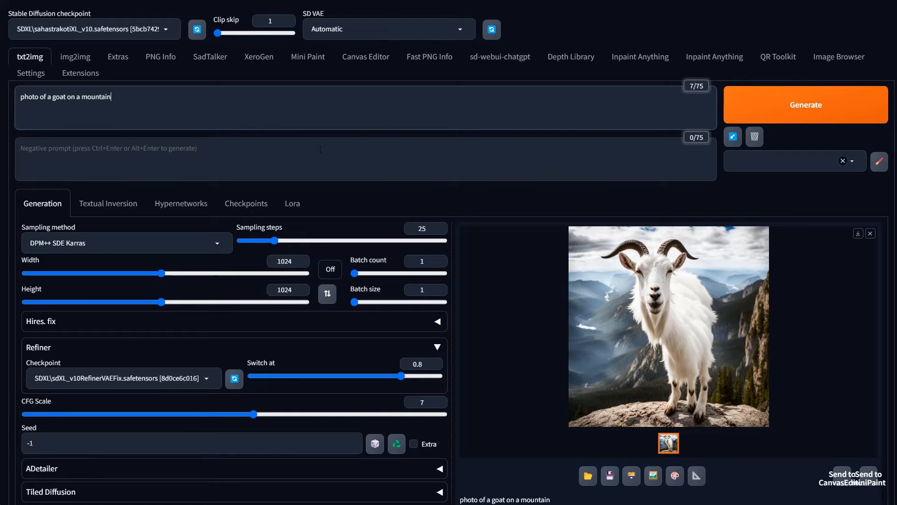
key(ctrl+a)
key(BackSpace)
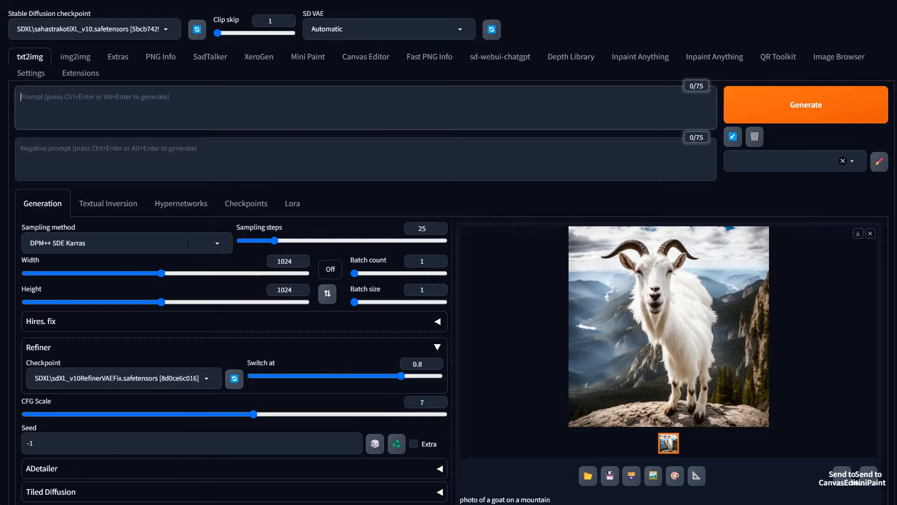
click(219, 243)
click(68, 294)
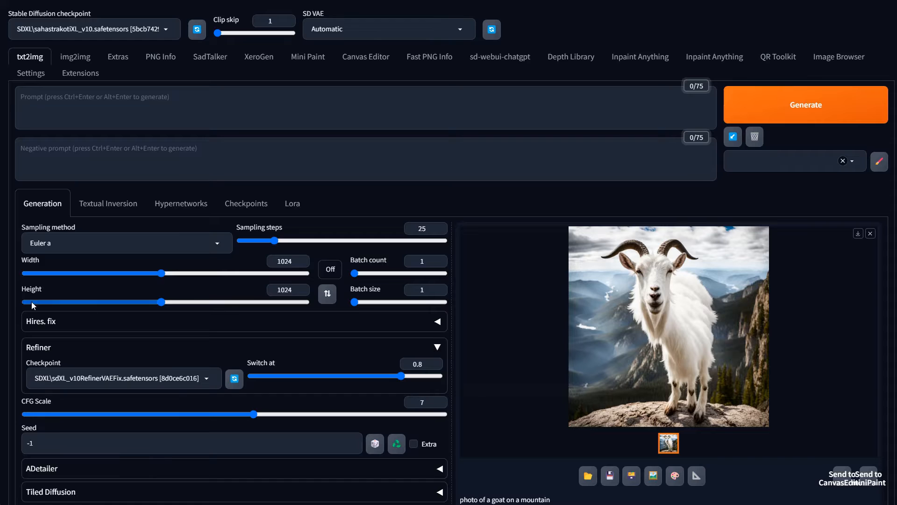
In the XeroGen extension, select the OpenAPI key entry and the USDPG 6.0.0 seed prompt.
scroll(270, 379, down, 3)
scroll(270, 384, down, 3)
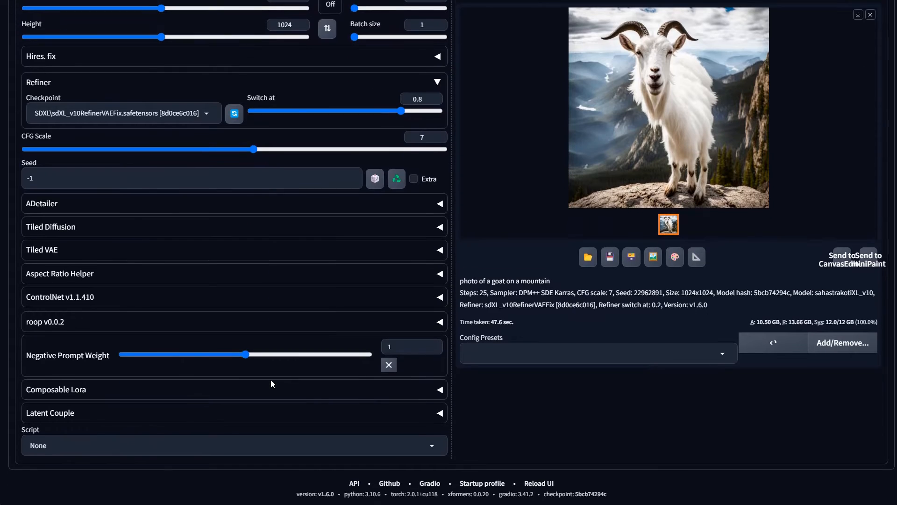
scroll(270, 380, up, 6)
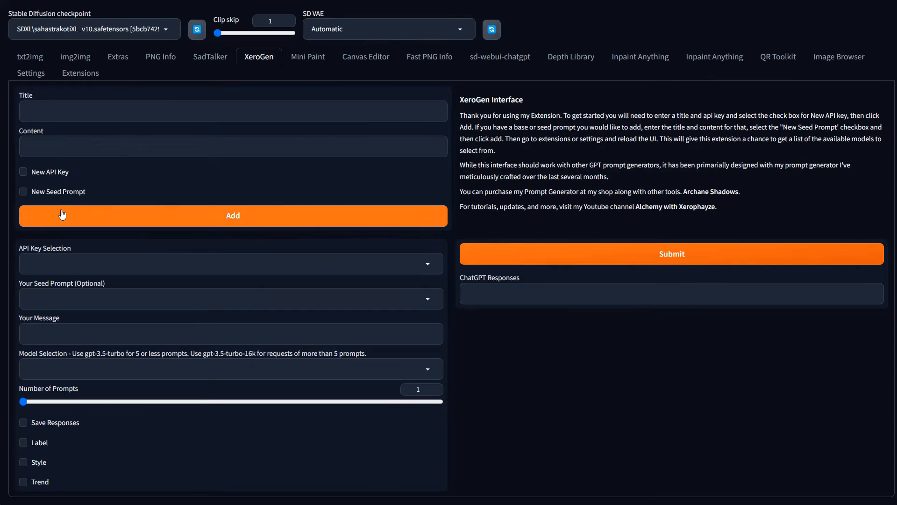
click(41, 261)
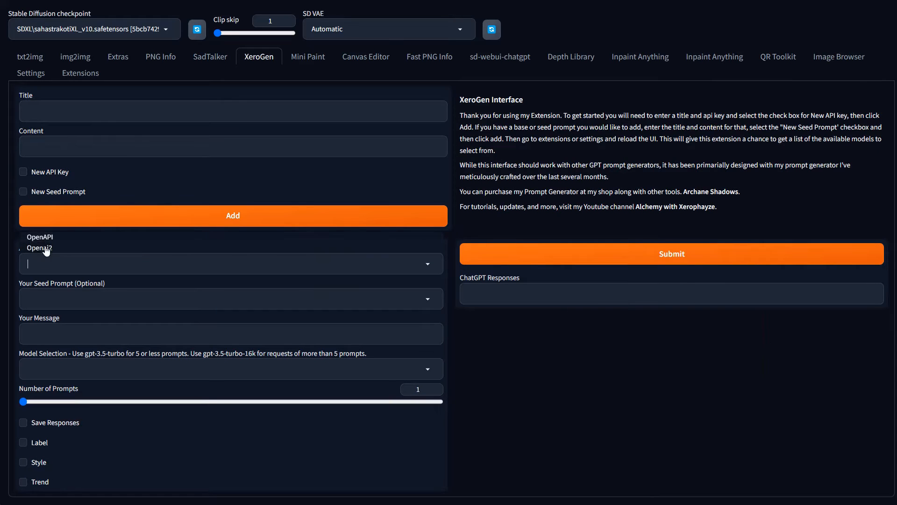
click(60, 236)
click(63, 289)
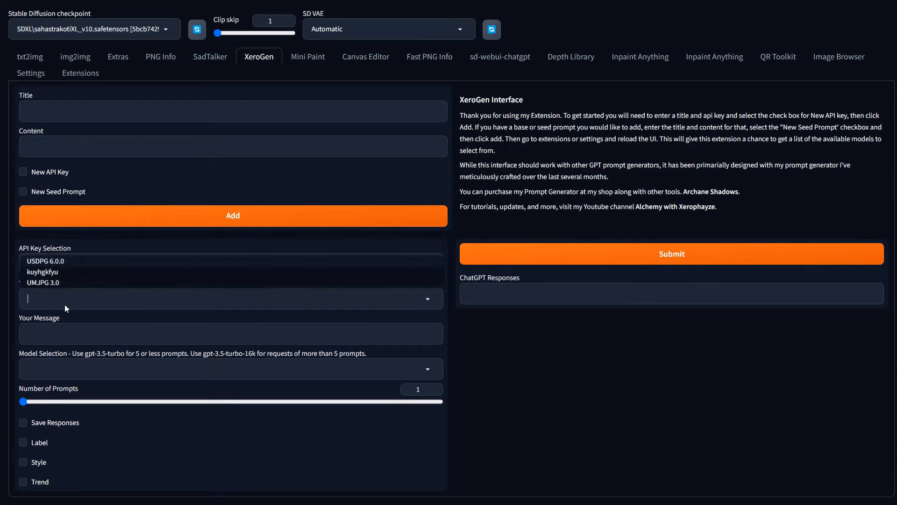
click(56, 272)
Enter the message "professional nature photography of a majestic goat on a rocky pinnacle at sunset".
click(101, 336)
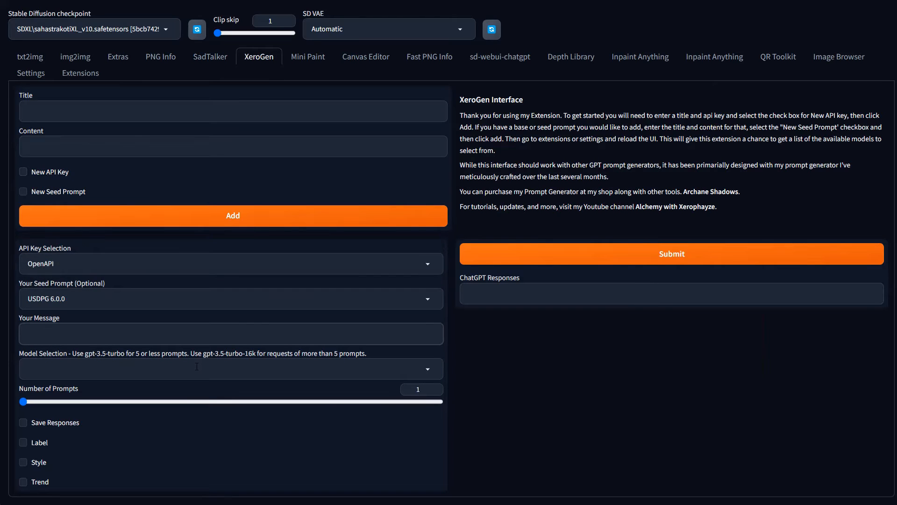
text(professinal)
key(BackSpace)
key(BackSpace)
key(BackSpace)
text(onal nature photography of a )
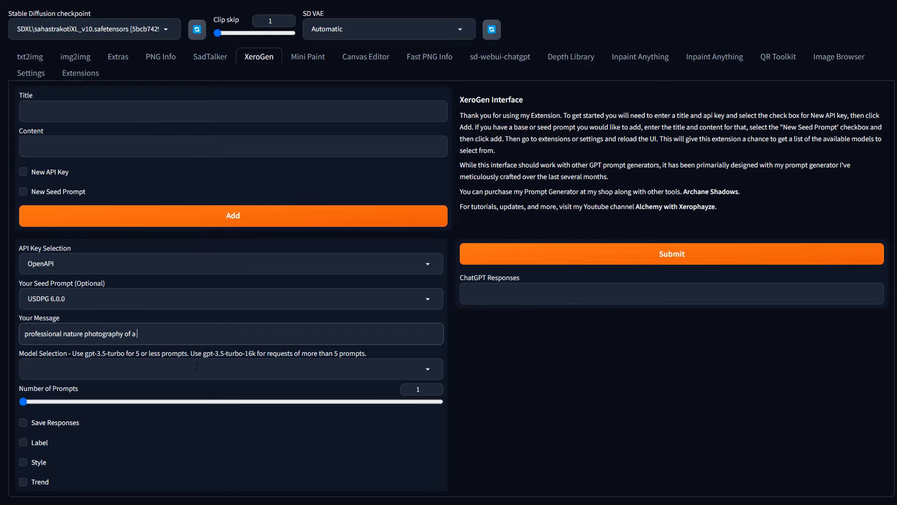
text(goat )
text(t)
key(BackSpace)
key(BackSpace)
key(BackSpace)
key(BackSpace)
key(BackSpace)
text(majestic goat on a rocky m)
key(BackSpace)
text(pinnacle at sunset)
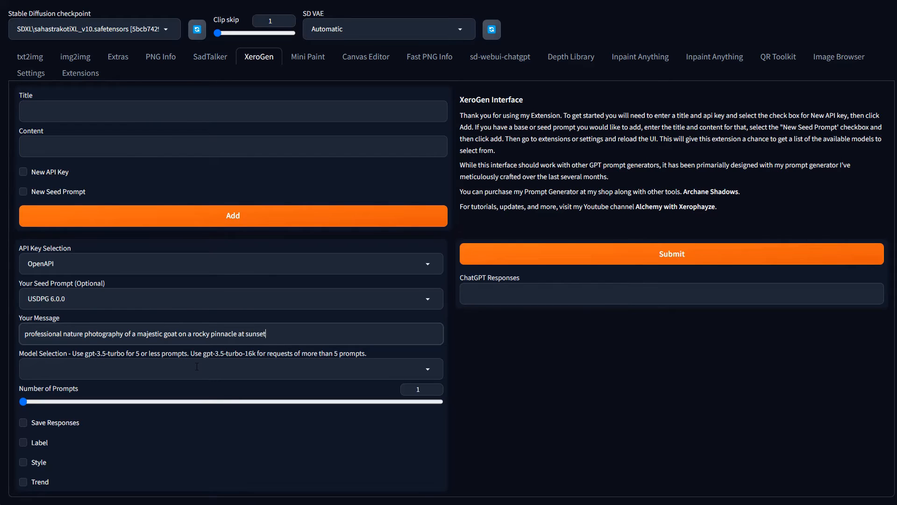
Request 4 prompts from the gpt-3.5-turbo model with the Style option enabled.
click(196, 366)
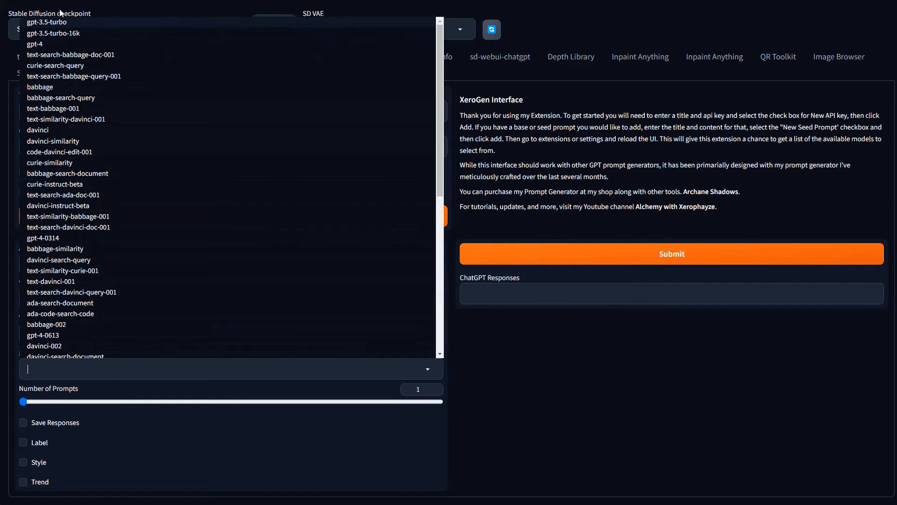
click(61, 27)
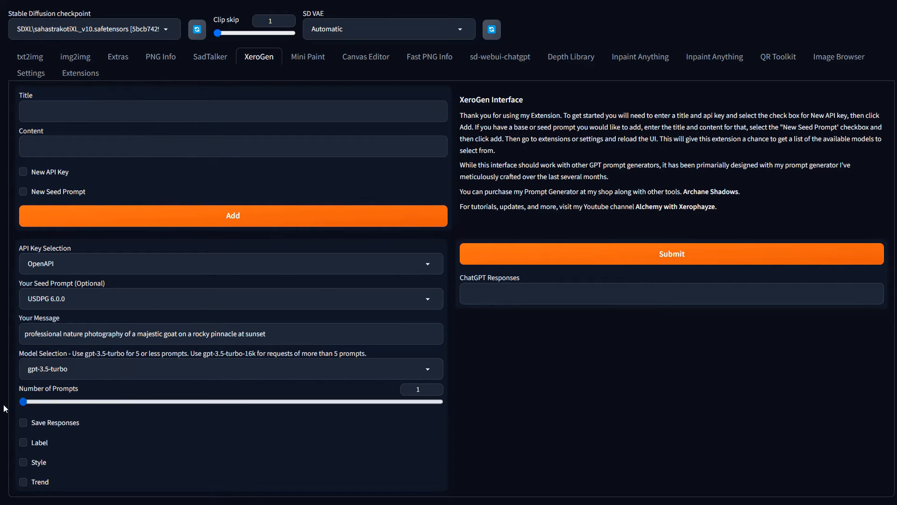
drag(25, 404, 159, 404)
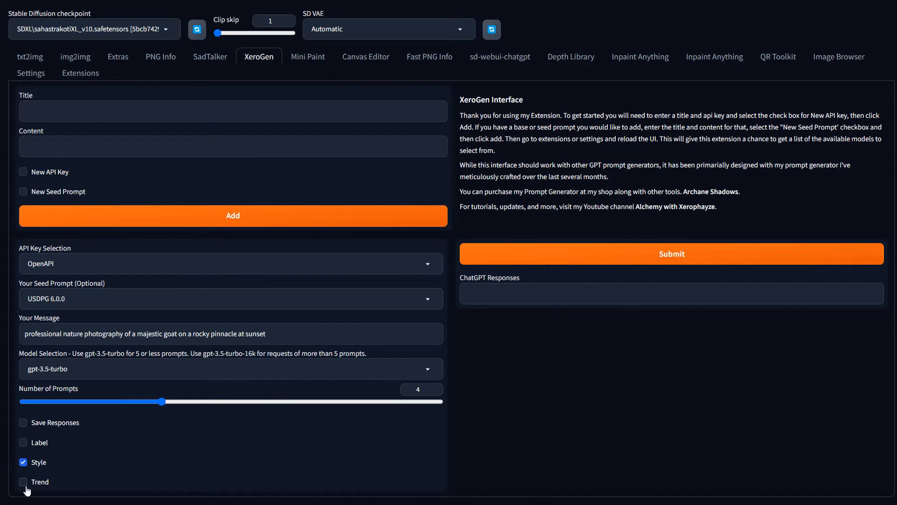
click(649, 264)
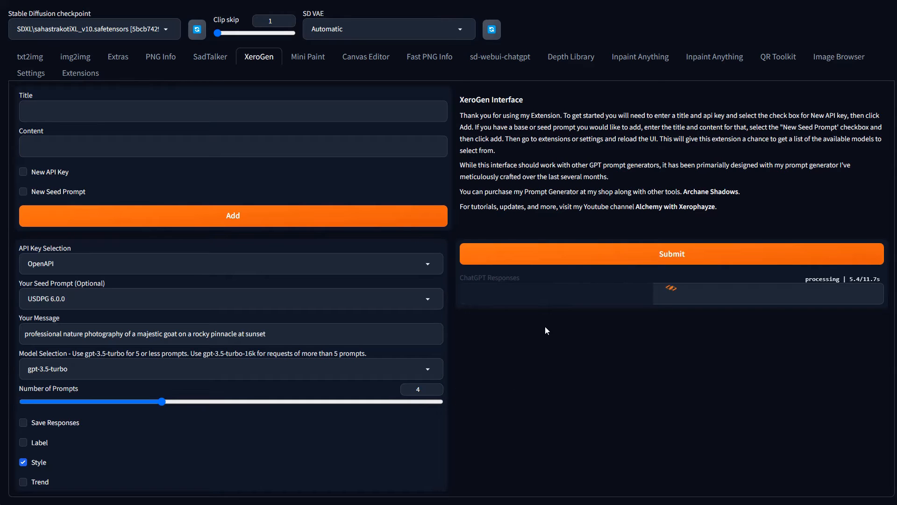
Review the generated ChatGPT responses and copy all of their text.
scroll(600, 372, down, 1)
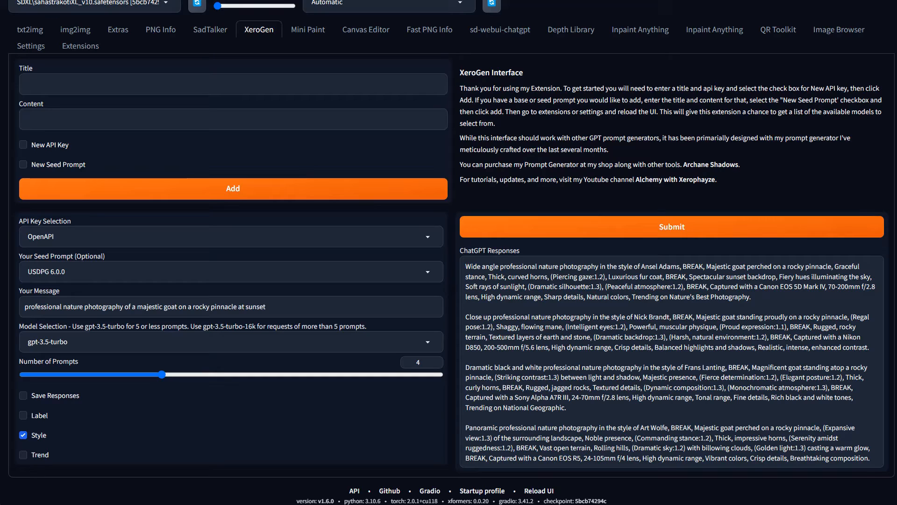
drag(724, 388, 643, 387)
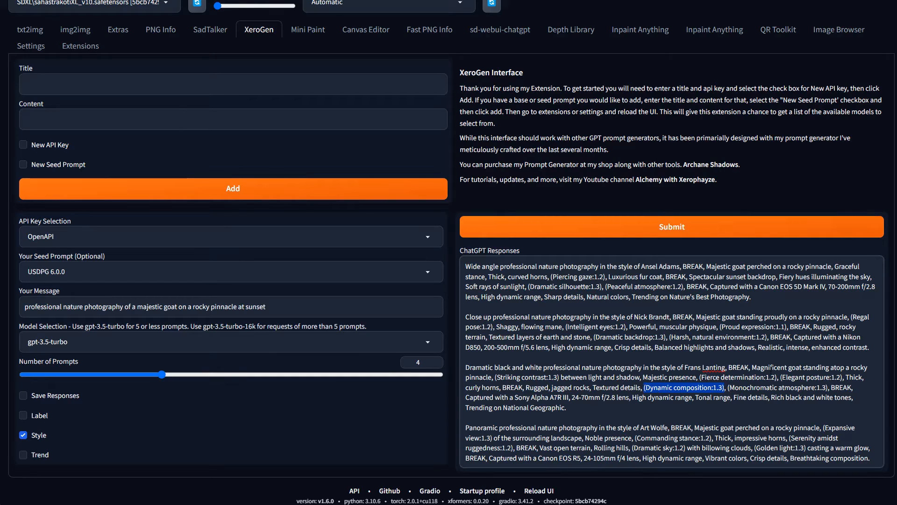
click(799, 377)
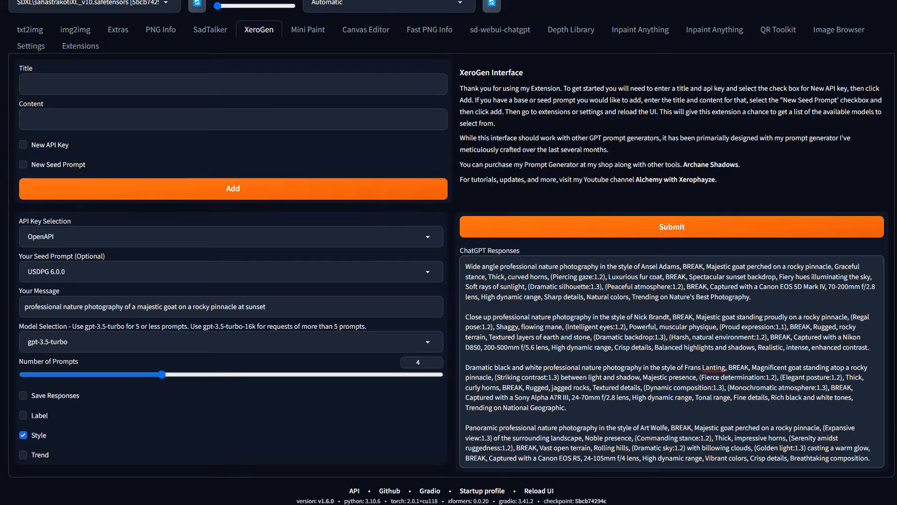
scroll(649, 331, down, 1)
key(ctrl+a)
key(ctrl+c)
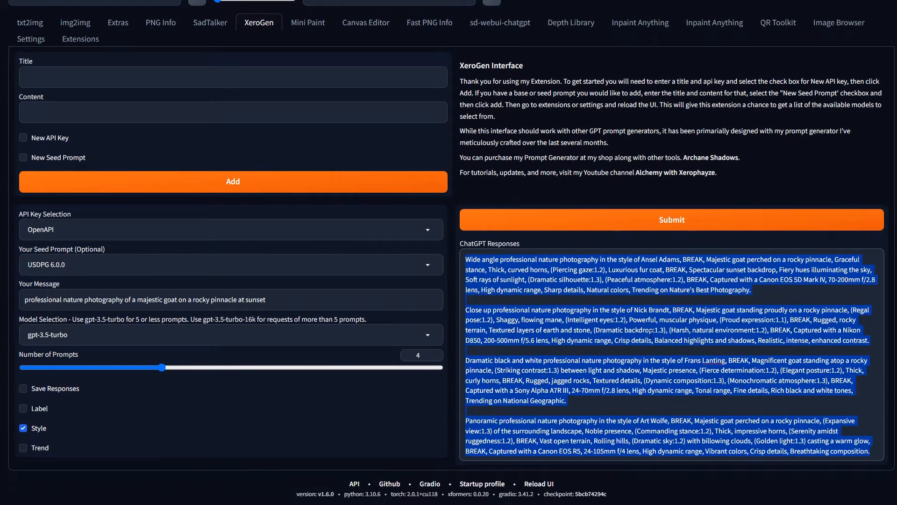
In txt2img, choose the Prompts from file or textbox script and paste the copied prompts into its list of prompt inputs.
click(30, 22)
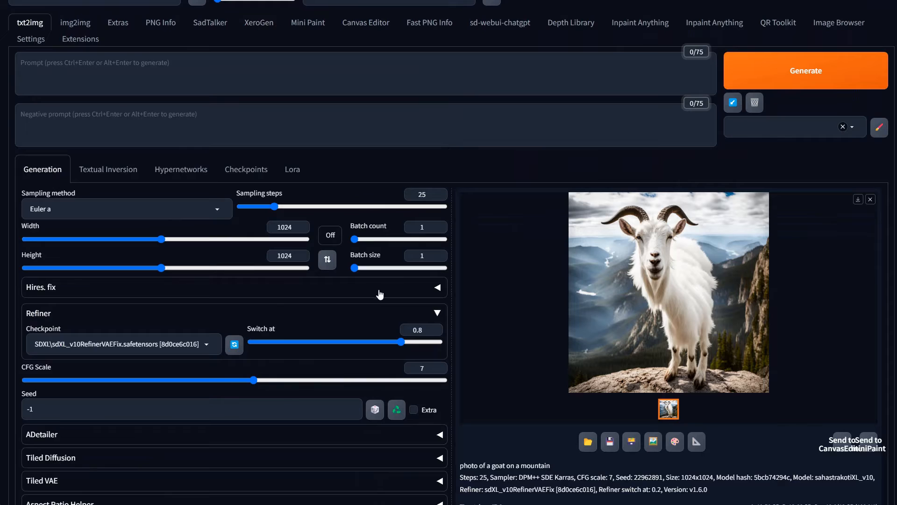
scroll(277, 297, down, 5)
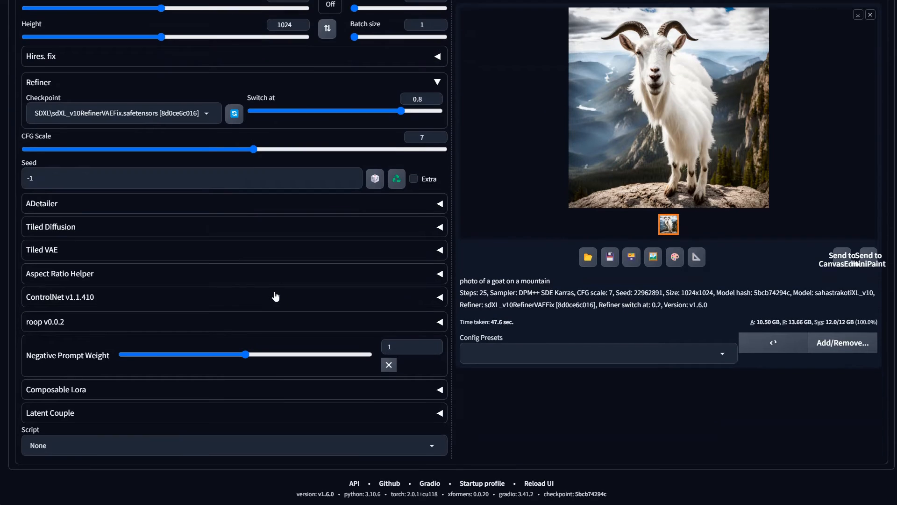
click(96, 446)
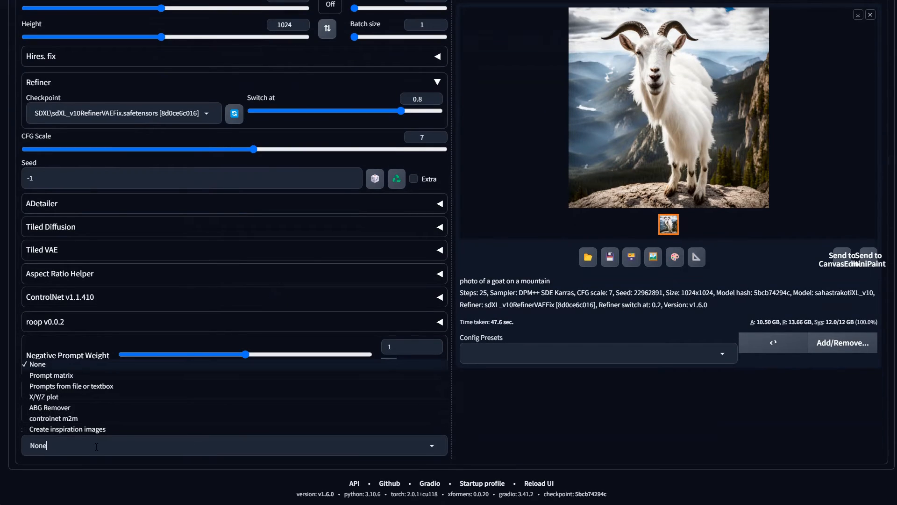
click(48, 387)
scroll(279, 437, down, 3)
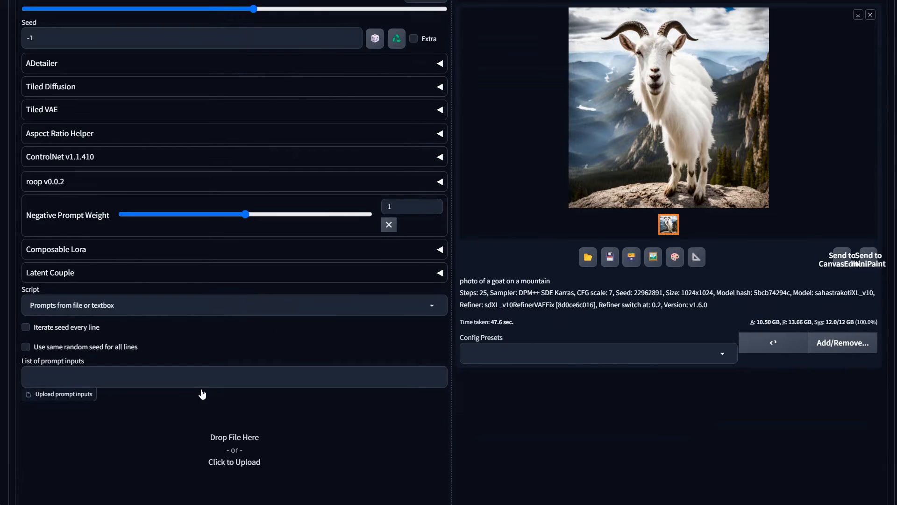
click(165, 381)
key(ctrl+v)
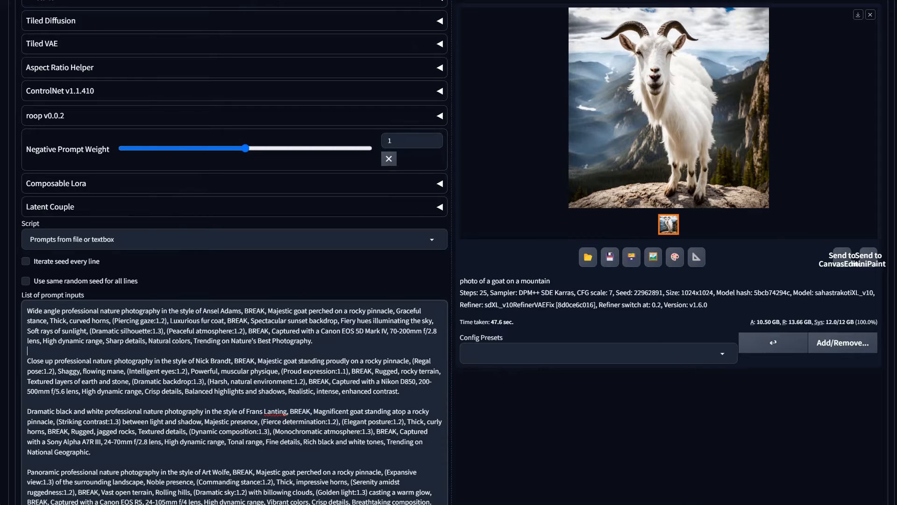
key(BackSpace)
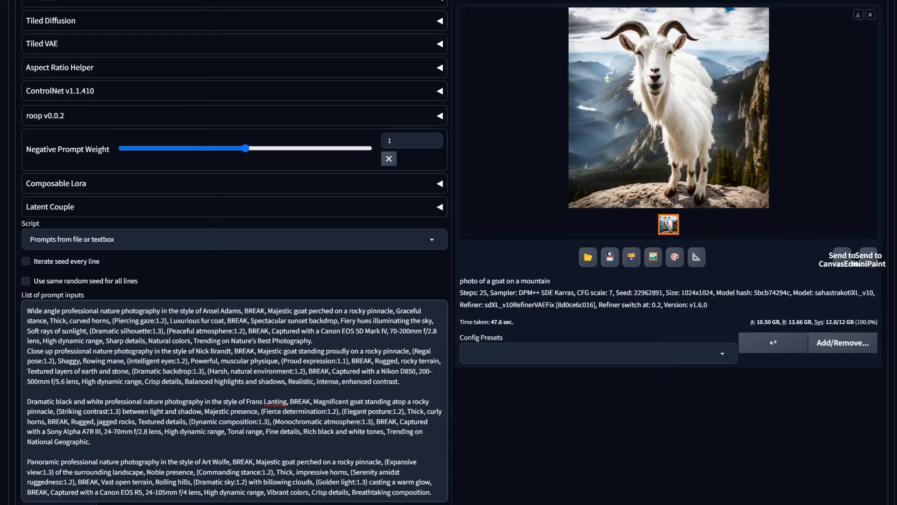
key(Return)
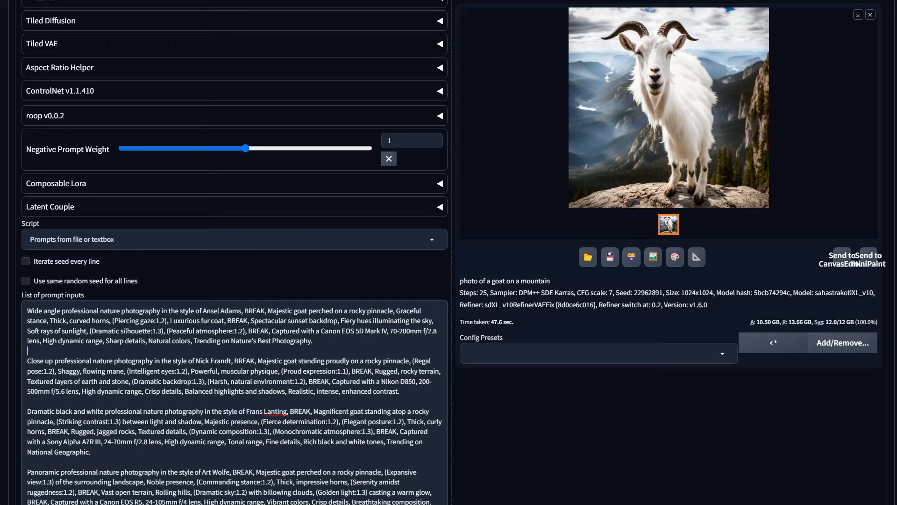
Set the Refiner's Switch at value to 0.7 and the image to a portrait 9:16 ratio of 576 × 1024.
scroll(592, 450, up, 7)
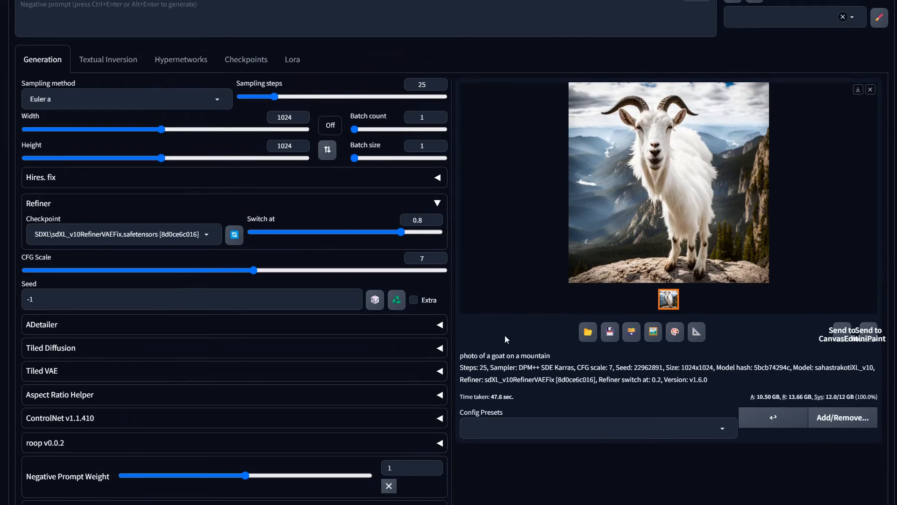
drag(401, 237, 382, 236)
click(328, 128)
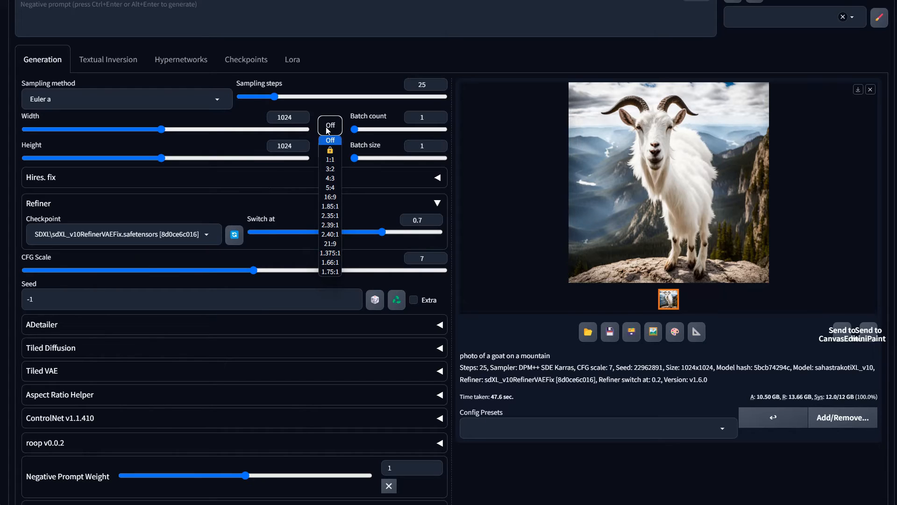
click(337, 198)
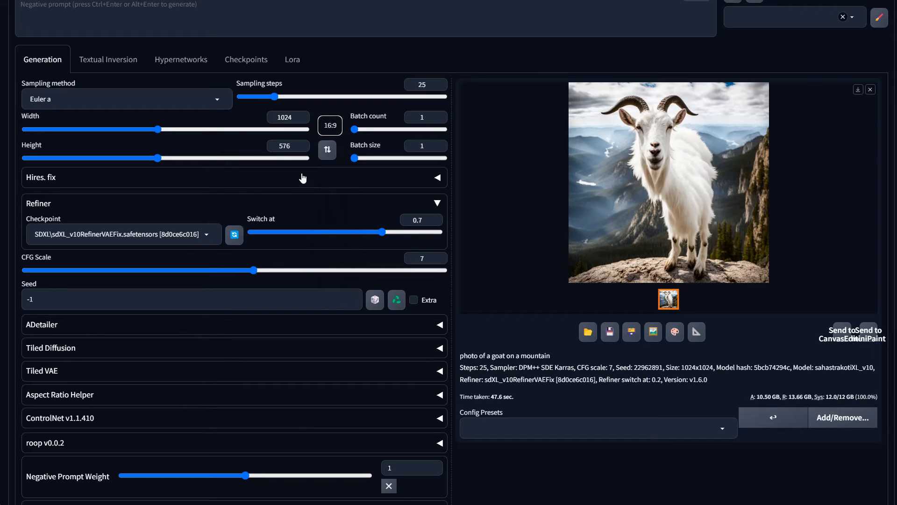
click(327, 150)
Add the saved style "0 – N:Prime Negative" to the generation.
scroll(779, 315, up, 2)
scroll(778, 316, up, 1)
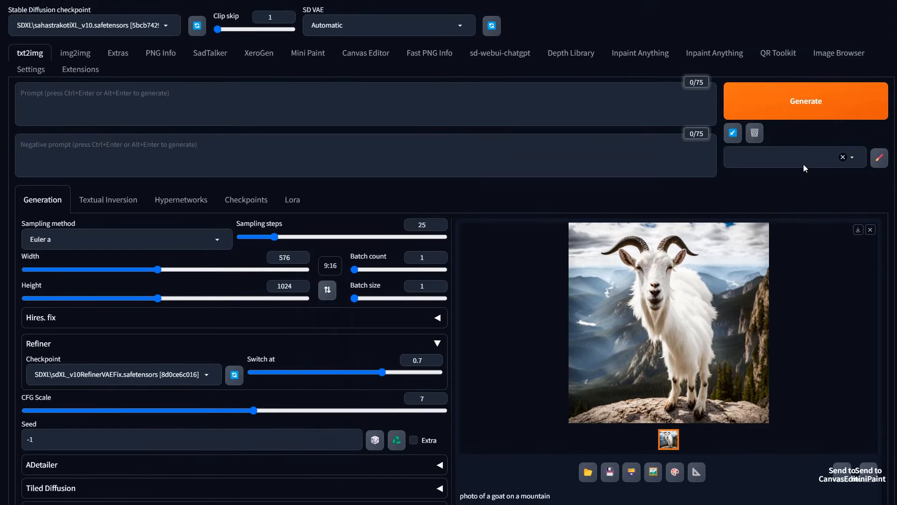
click(765, 160)
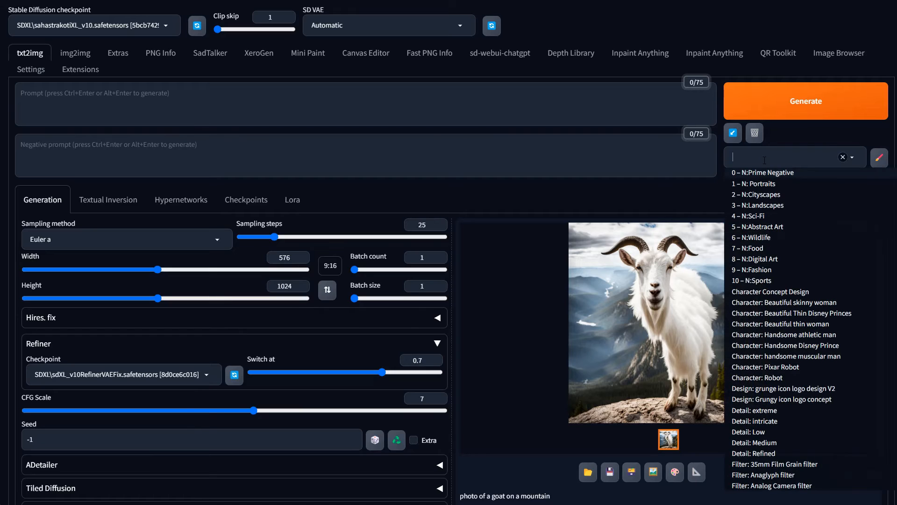
click(767, 171)
click(795, 132)
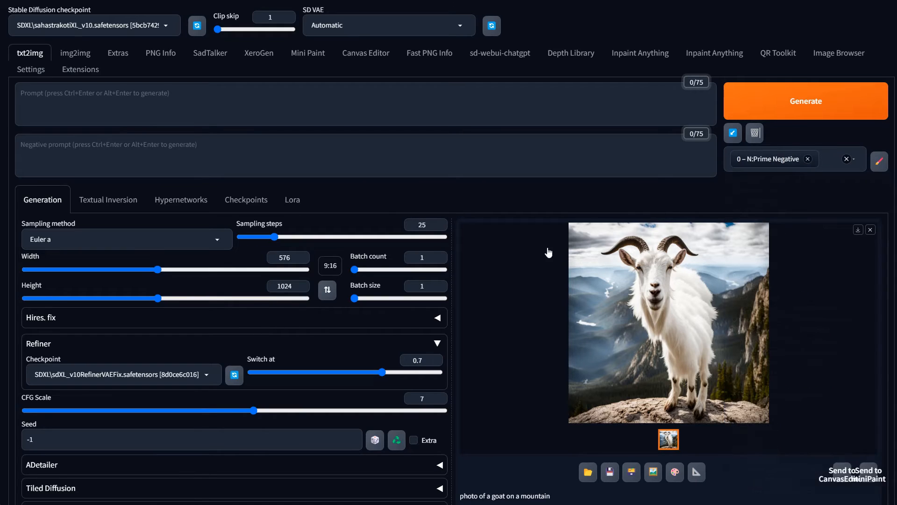
Set the Negative Prompt Weight to 0.35.
scroll(335, 296, down, 7)
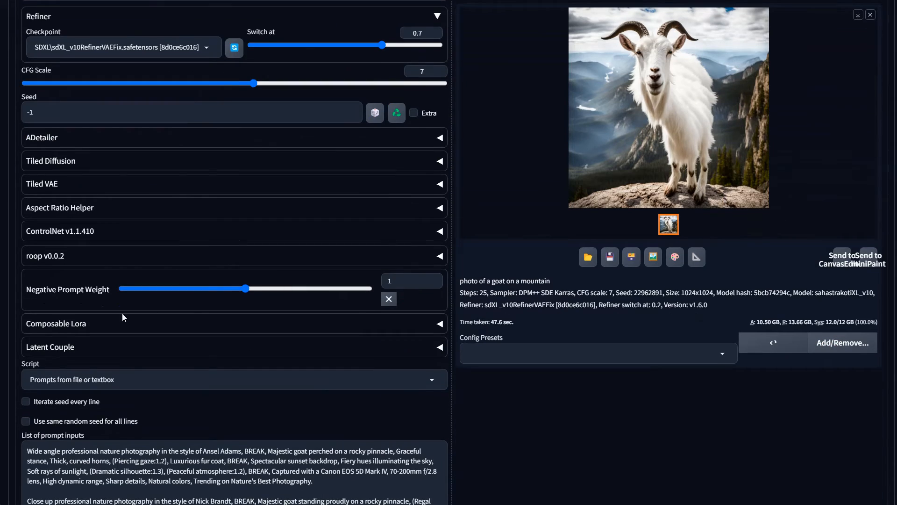
click(178, 289)
drag(164, 288, 161, 288)
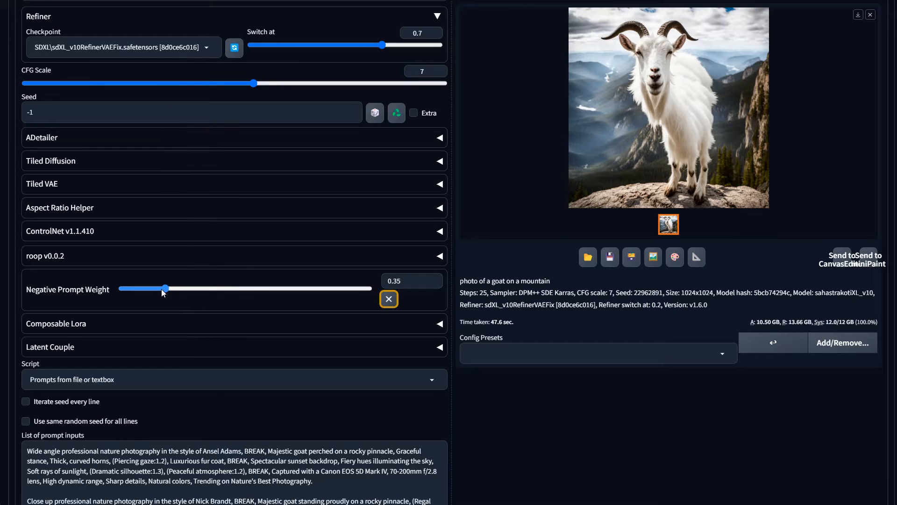
scroll(699, 341, up, 7)
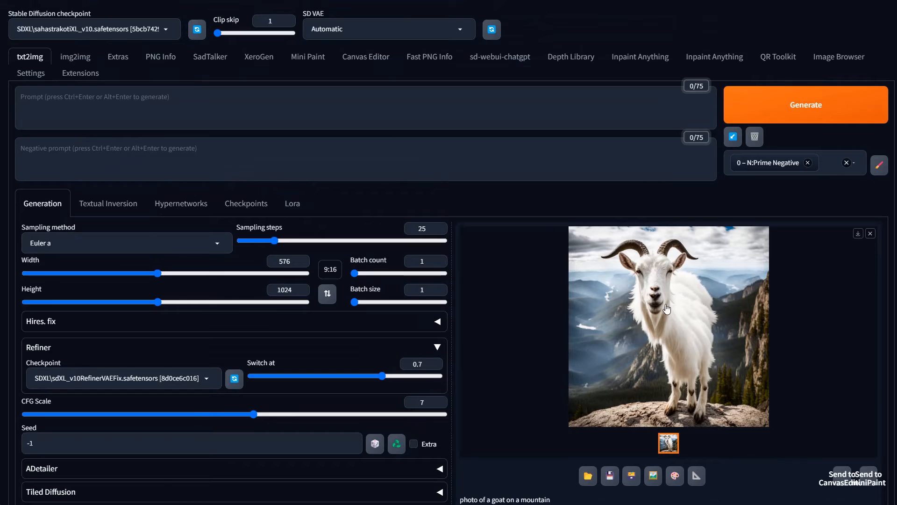
Generate the batch of images from the pasted list of prompts.
click(804, 114)
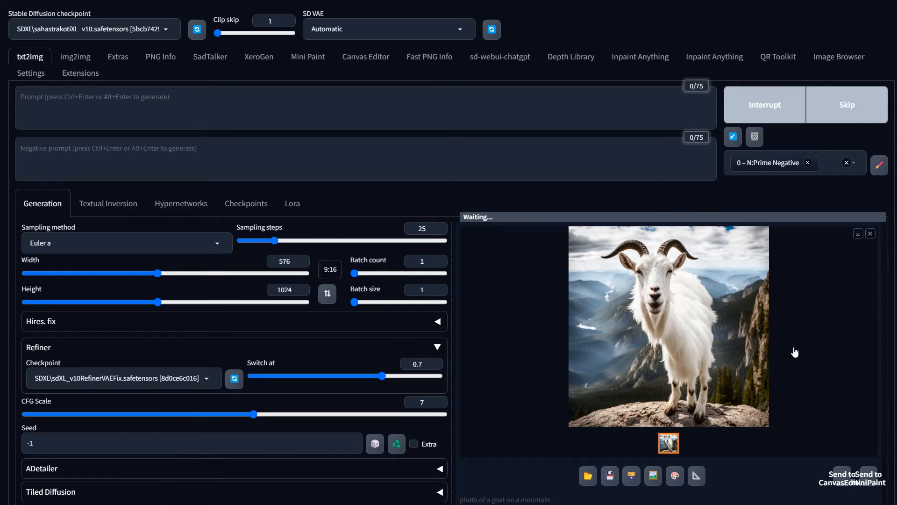
scroll(736, 344, down, 2)
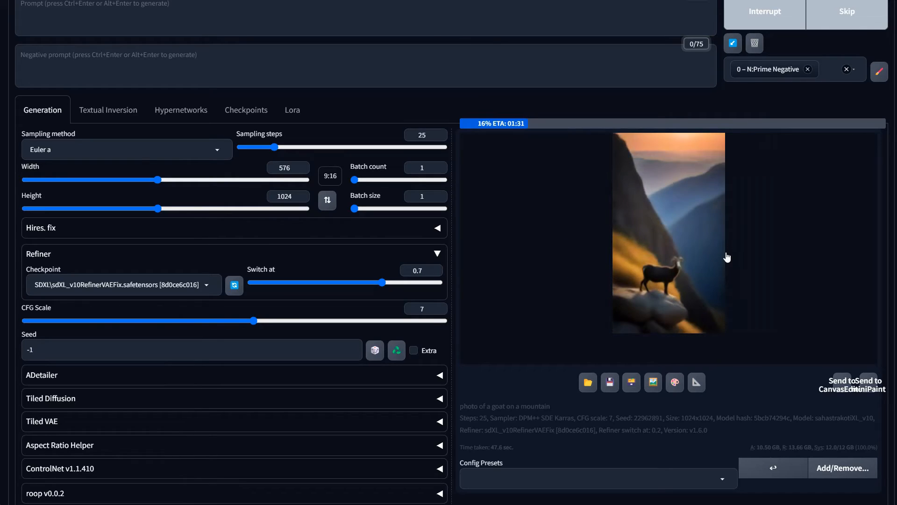
scroll(474, 423, down, 1)
scroll(474, 423, down, 5)
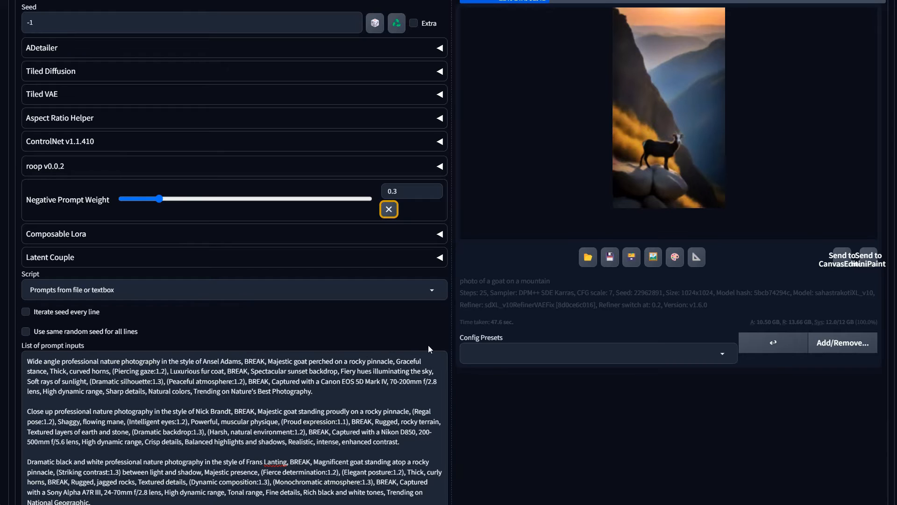
scroll(674, 323, up, 6)
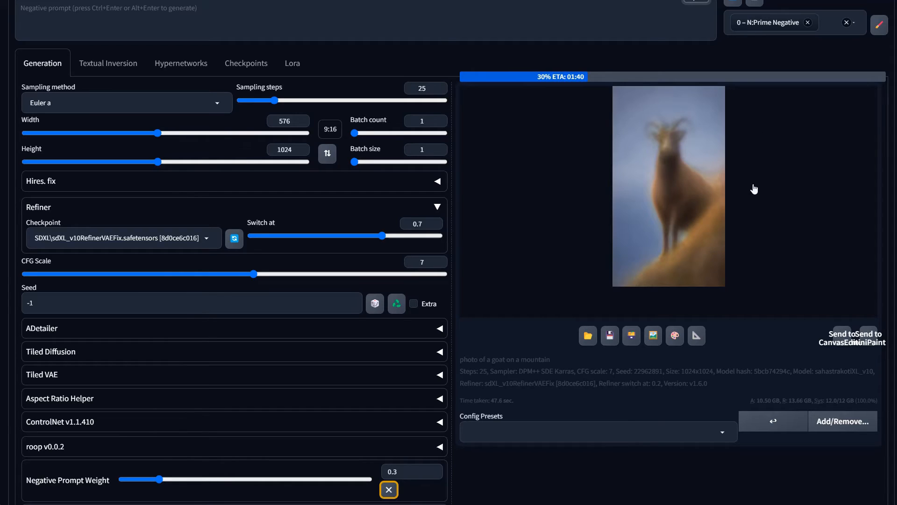
scroll(855, 258, up, 1)
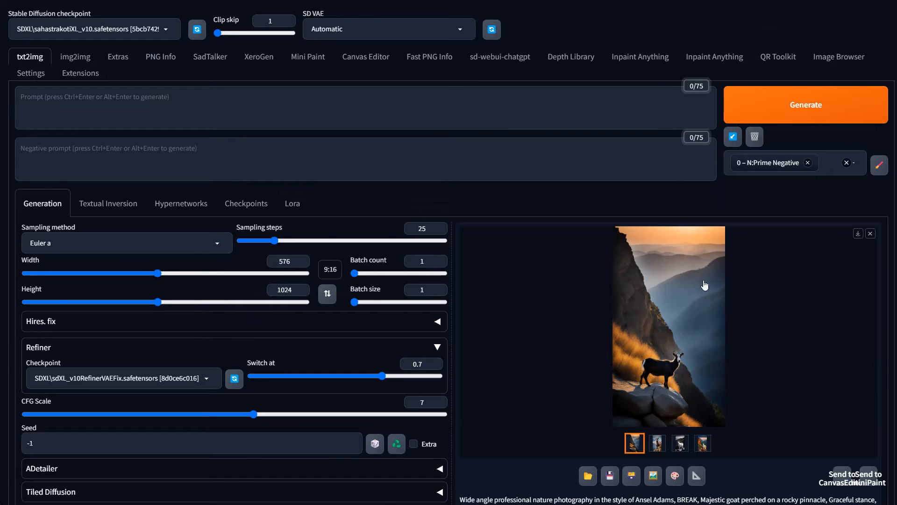
View the first three generated goat images at full size and close the viewer.
click(691, 287)
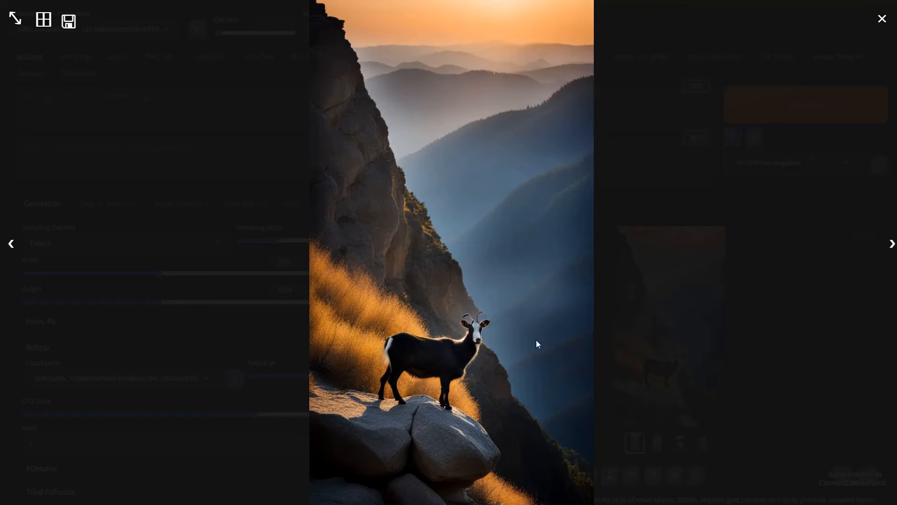
click(891, 244)
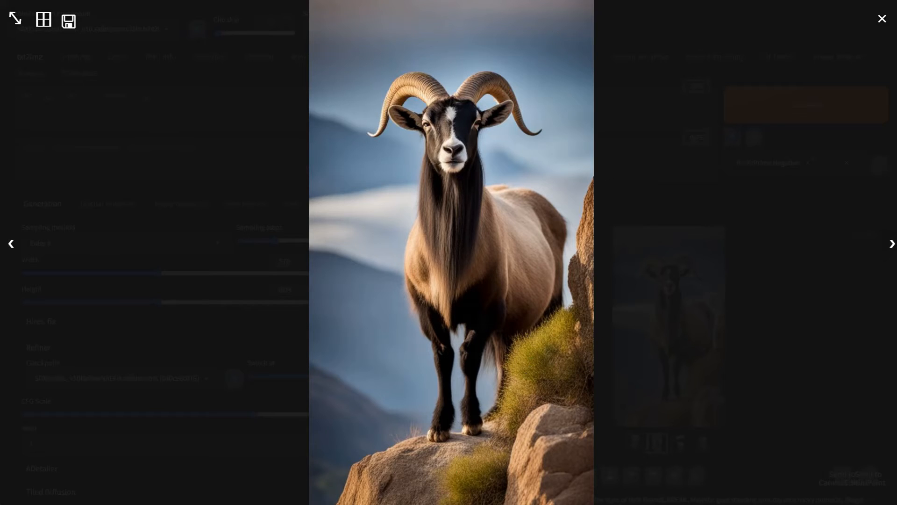
click(891, 245)
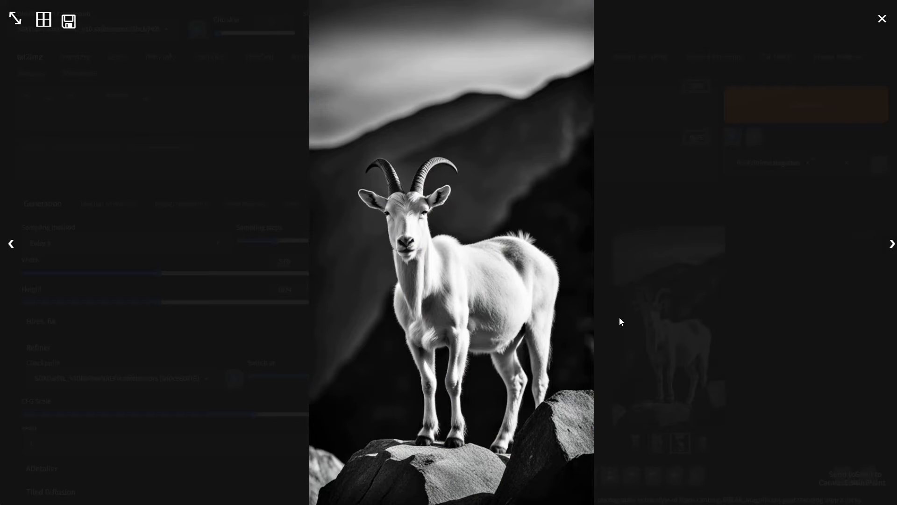
click(698, 367)
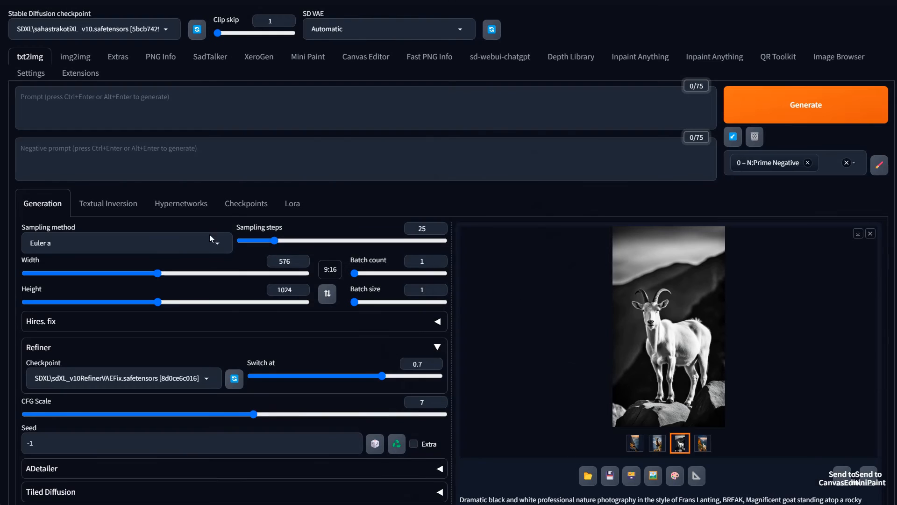
Select the fourth generated image, view it at full size and close the viewer.
scroll(309, 332, down, 1)
scroll(309, 332, down, 2)
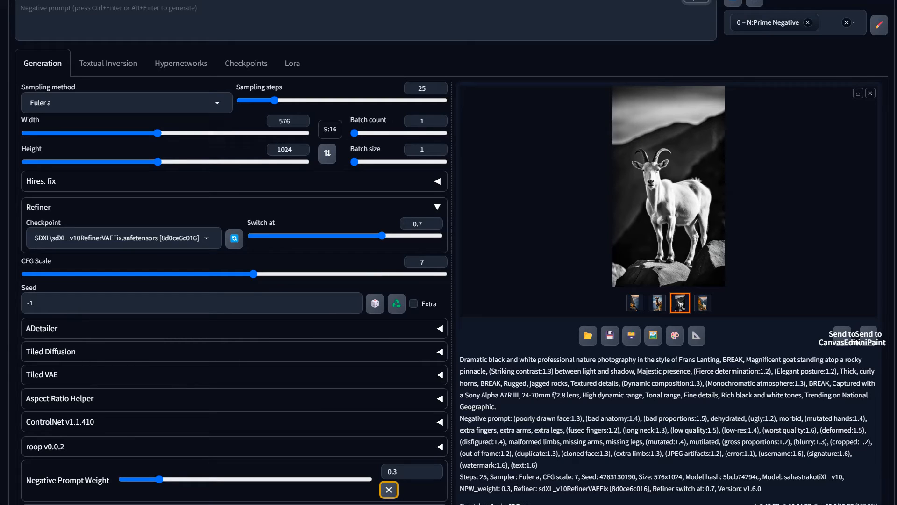
click(703, 303)
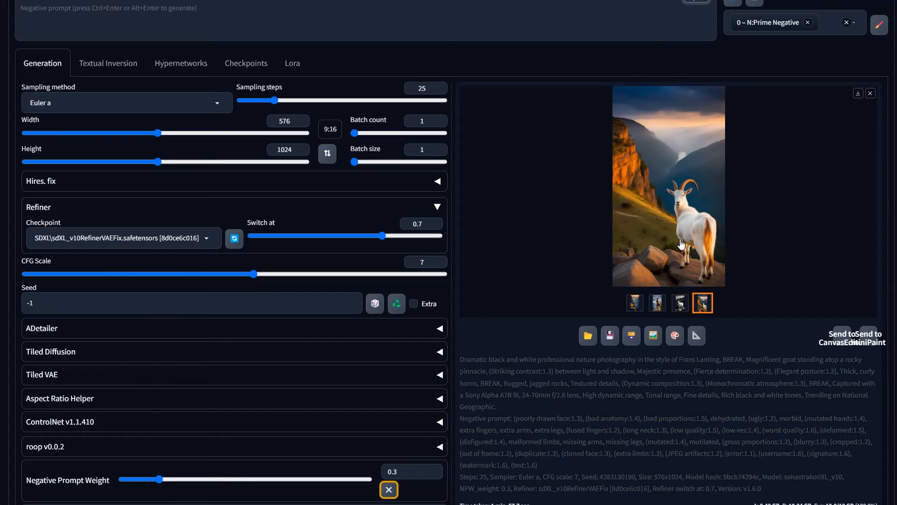
click(724, 280)
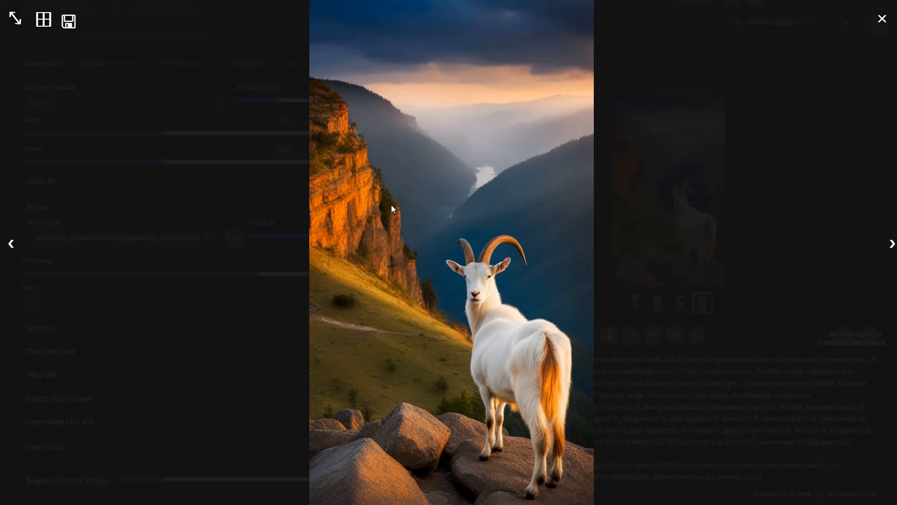
click(741, 296)
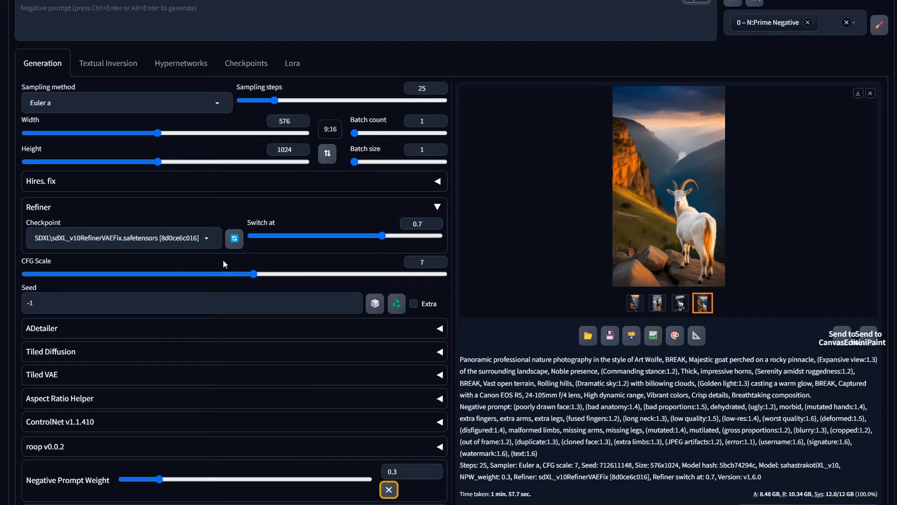
Filter the Stable Diffusion checkpoint list by "sdxl" to review the available models, and close it without choosing another one.
scroll(383, 150, up, 3)
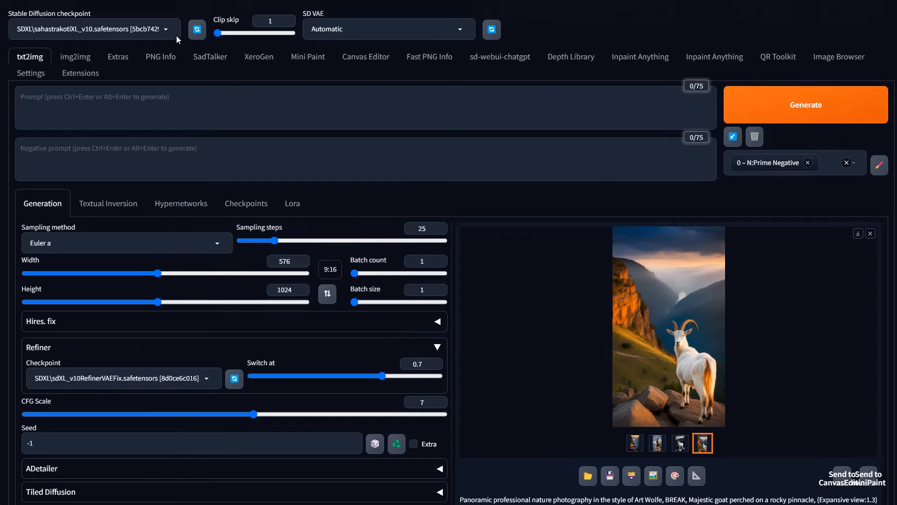
click(167, 29)
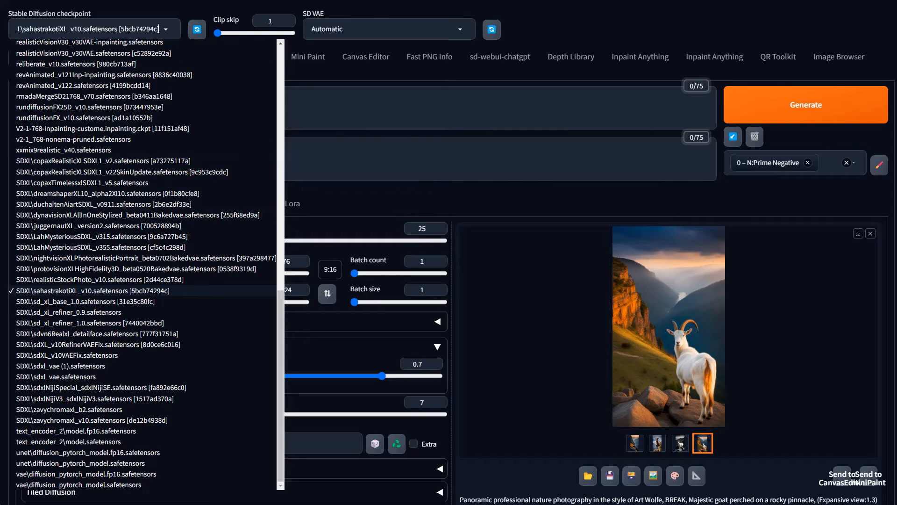
double_click(132, 29)
click(155, 9)
click(141, 30)
drag(141, 30, 19, 43)
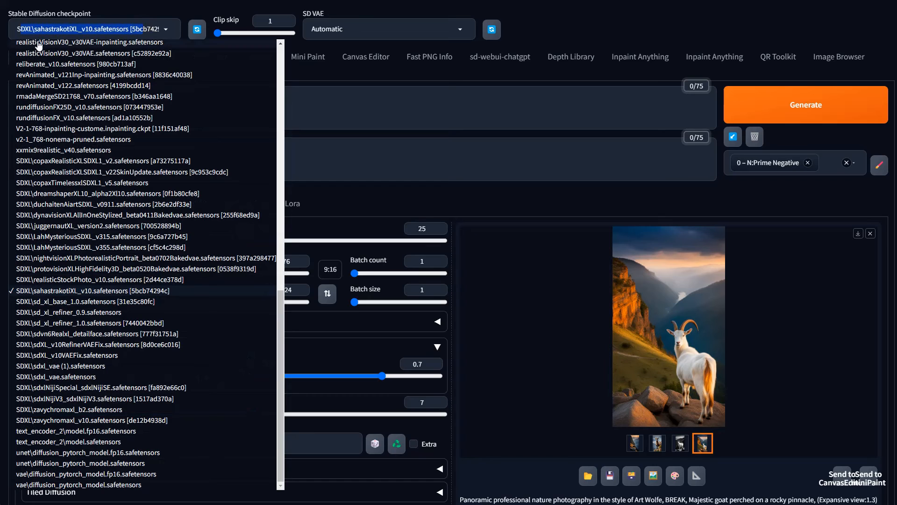
text(S)
key(Delete)
key(Delete)
key(Delete)
key(Delete)
key(Delete)
key(Delete)
key(Delete)
key(Delete)
key(Delete)
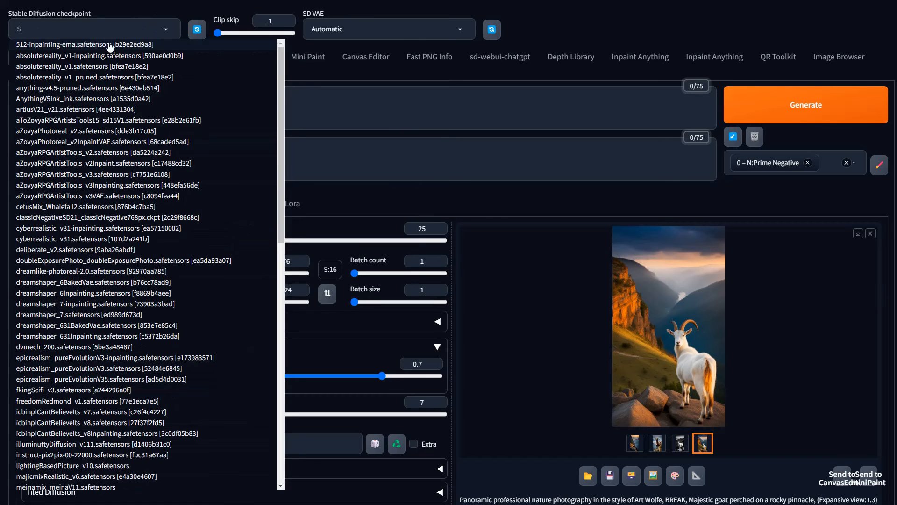
key(BackSpace)
text(sd)
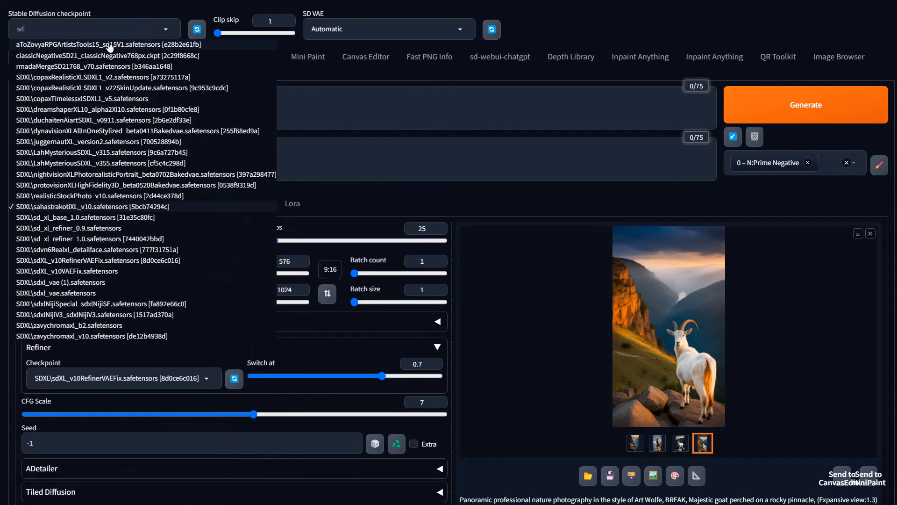
text(xl)
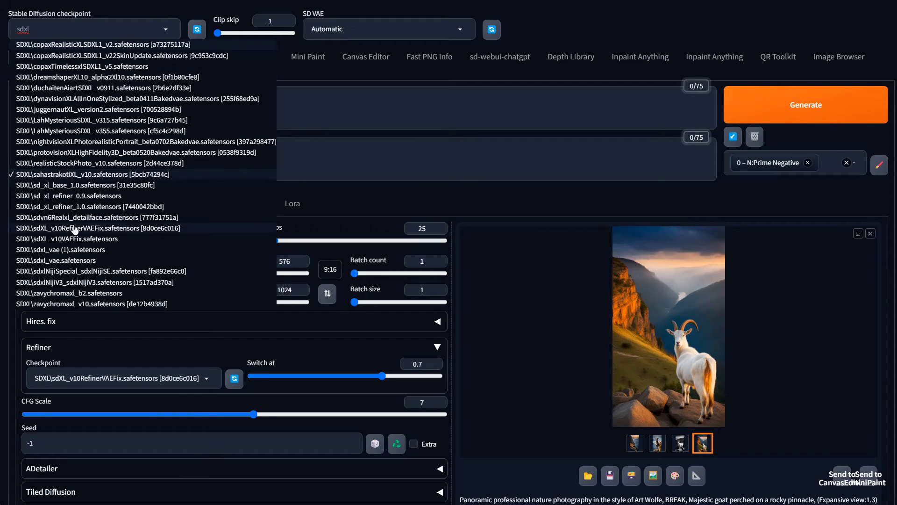
click(167, 8)
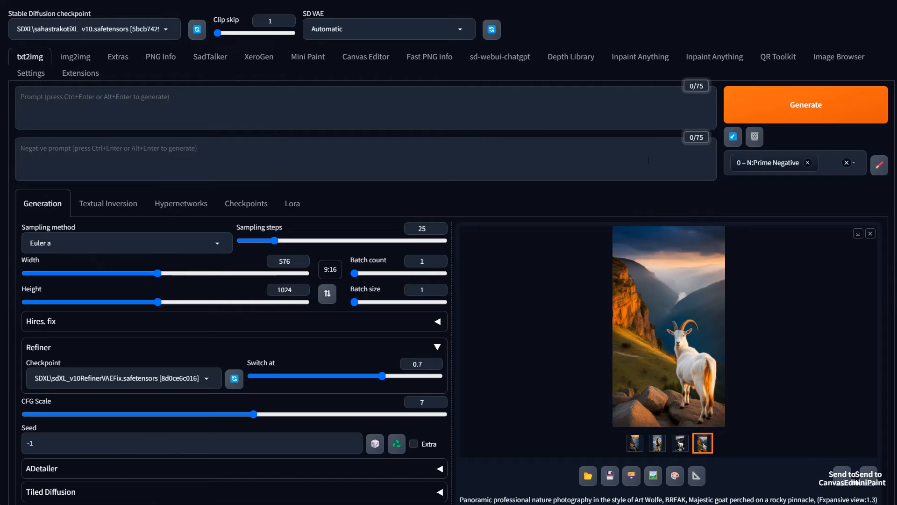
Search the saved styles for "color" and close the list without adding a style.
click(827, 163)
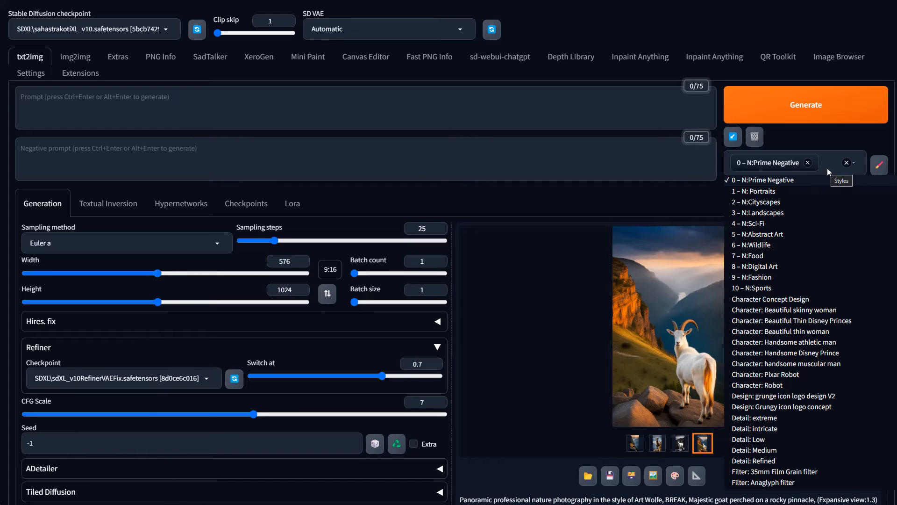
text(colo)
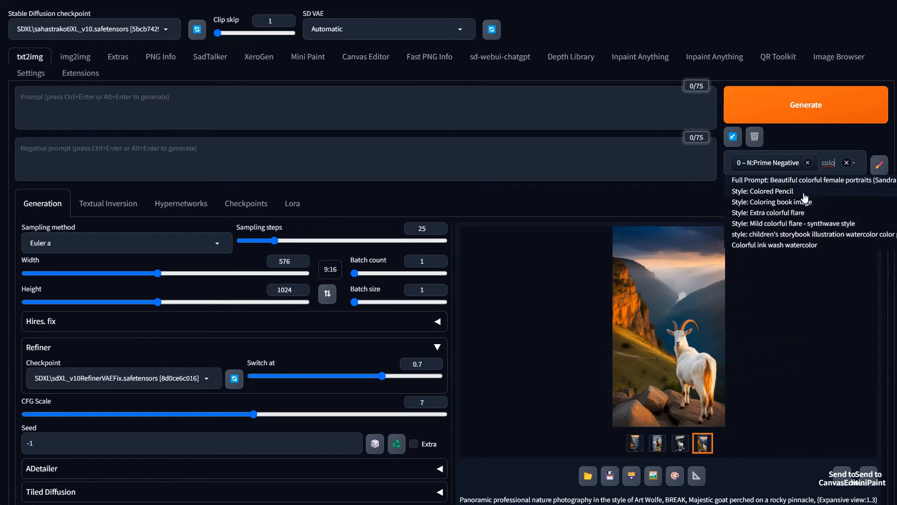
text(r)
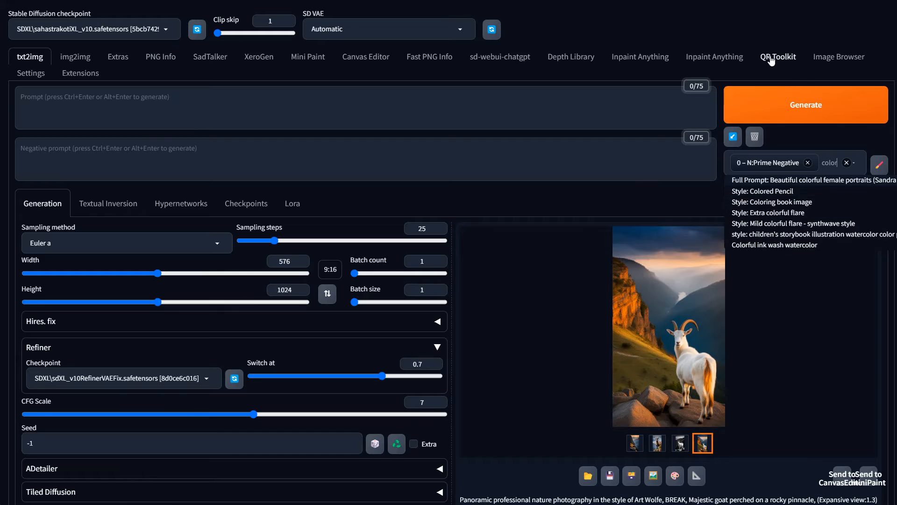
click(724, 32)
Collapse the Refiner section and expand it again.
scroll(356, 312, down, 2)
scroll(356, 312, down, 2)
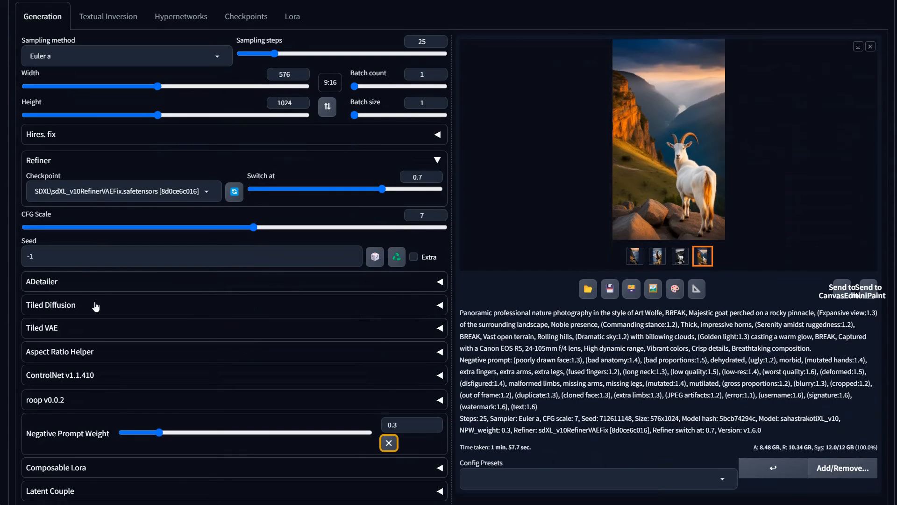
click(59, 198)
click(94, 163)
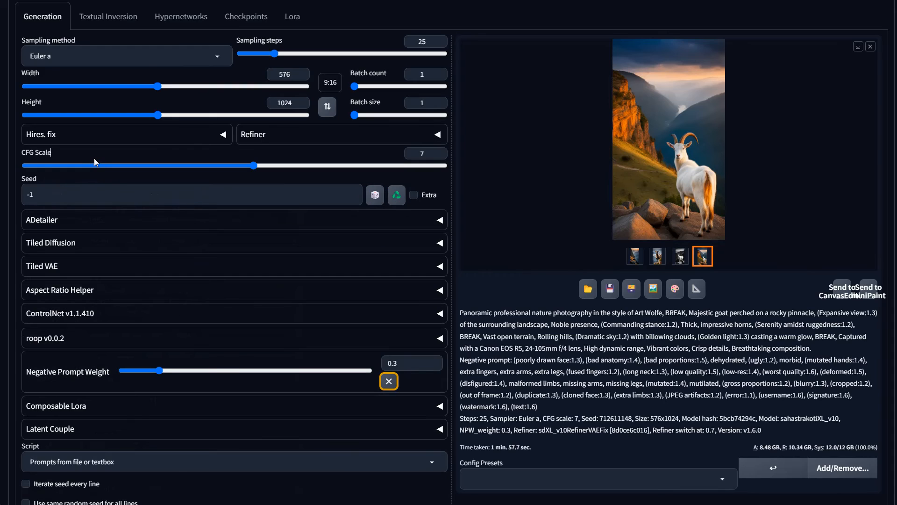
click(369, 136)
Inspect the Hires. fix and ADetailer settings, collapsing each section again without enabling it.
scroll(388, 334, down, 3)
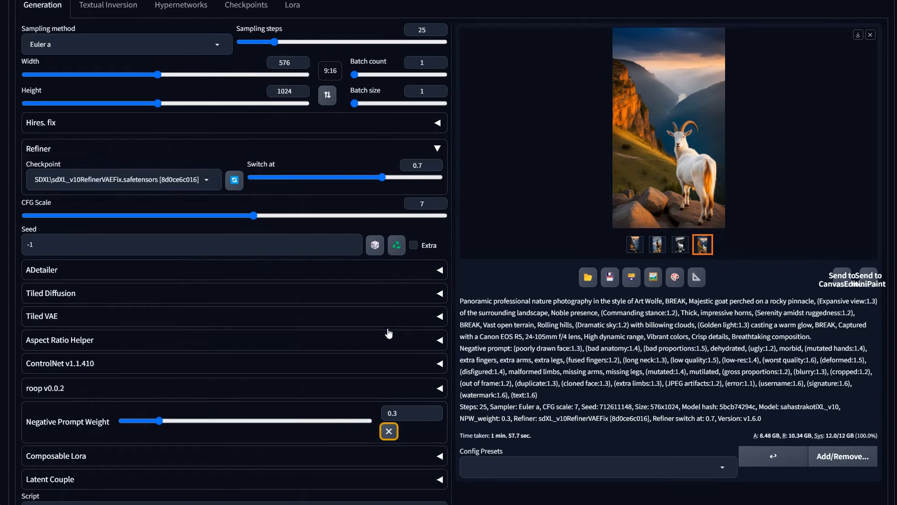
scroll(91, 410, down, 3)
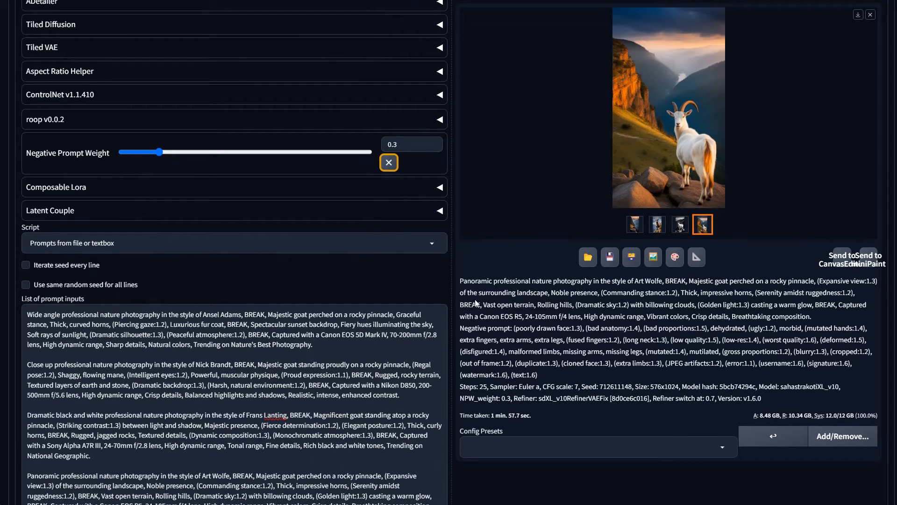
scroll(250, 303, up, 7)
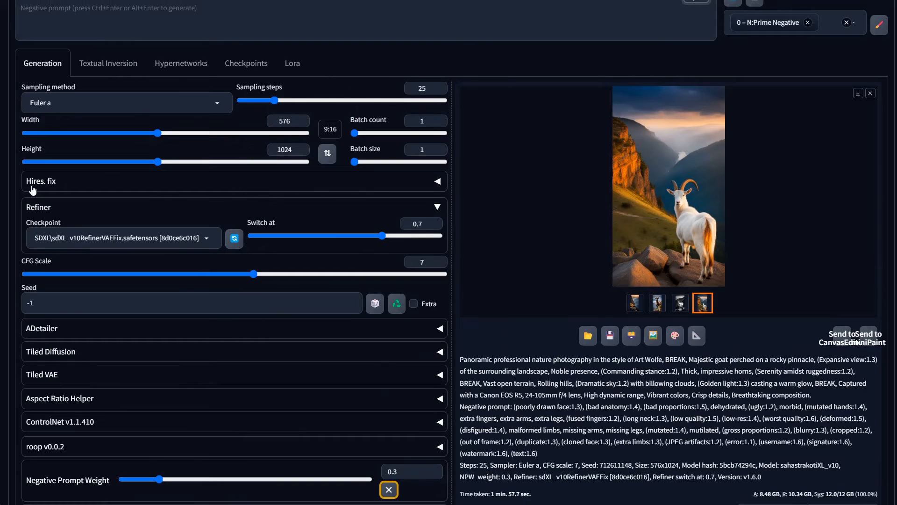
click(438, 182)
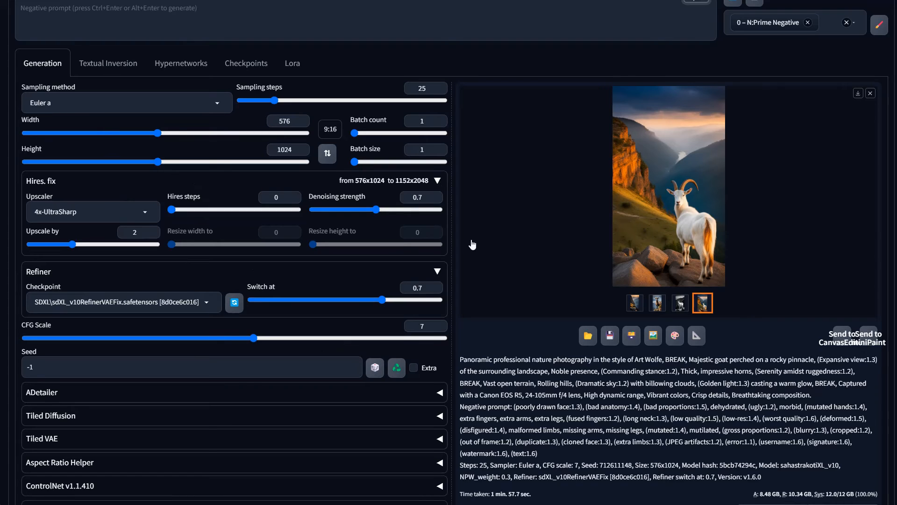
click(437, 181)
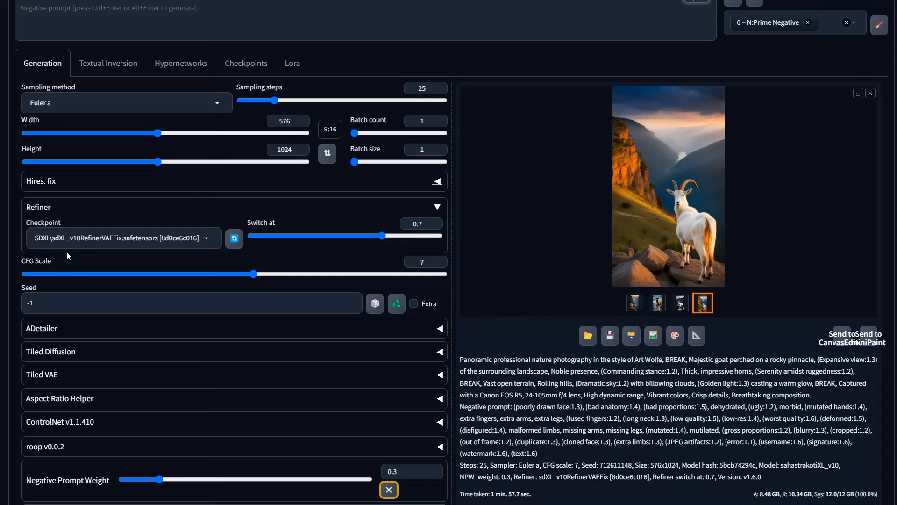
click(43, 329)
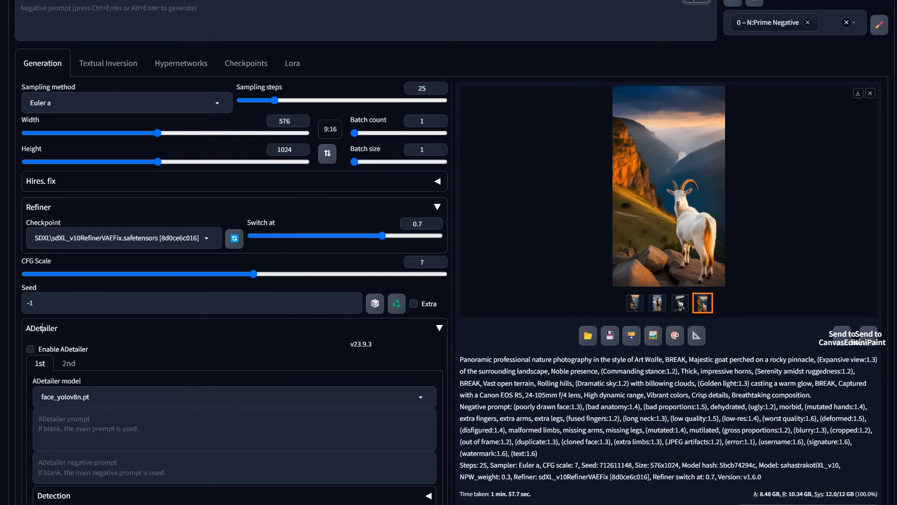
click(439, 329)
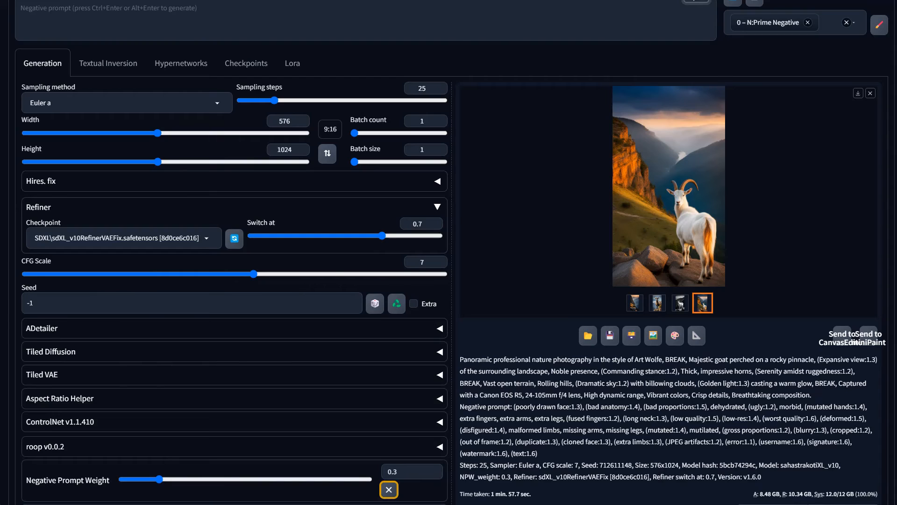
scroll(448, 253, up, 3)
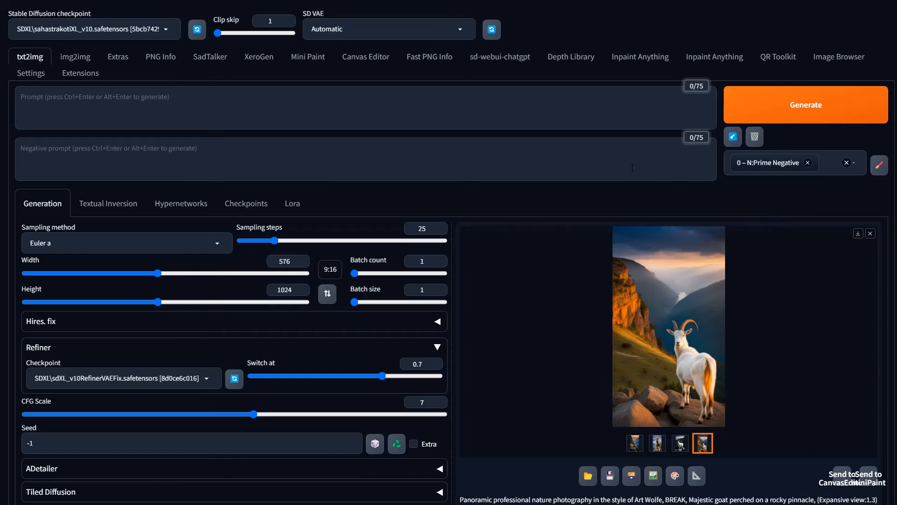
scroll(568, 155, down, 10)
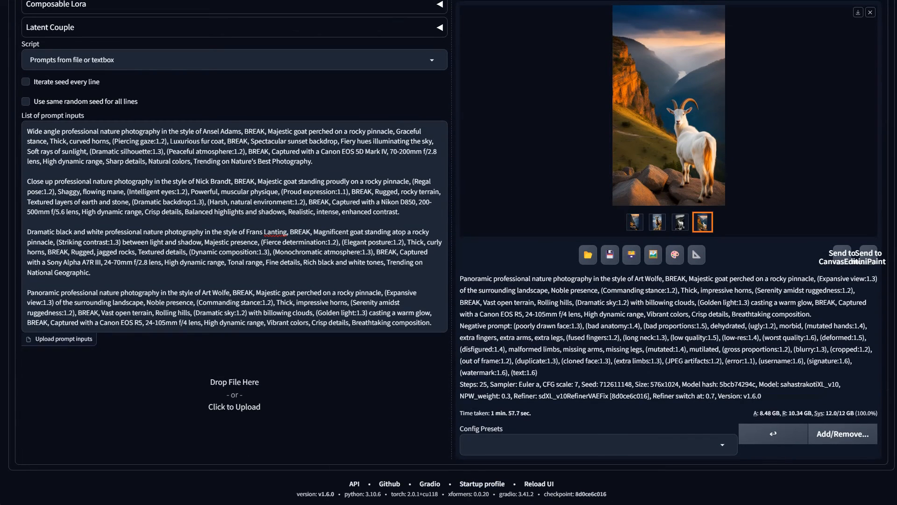
scroll(535, 246, up, 10)
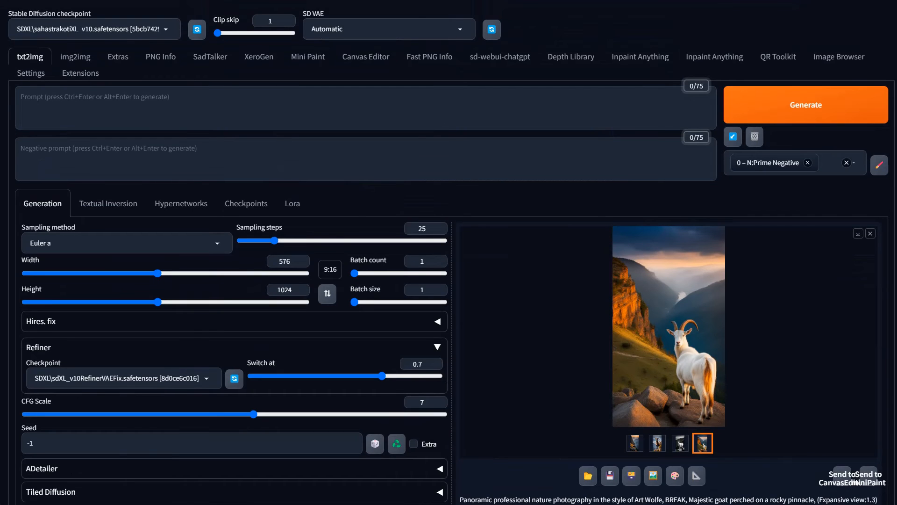
Clear the applied style and load 0 – N:Prime Negative in the style editor to review its prompts.
click(847, 162)
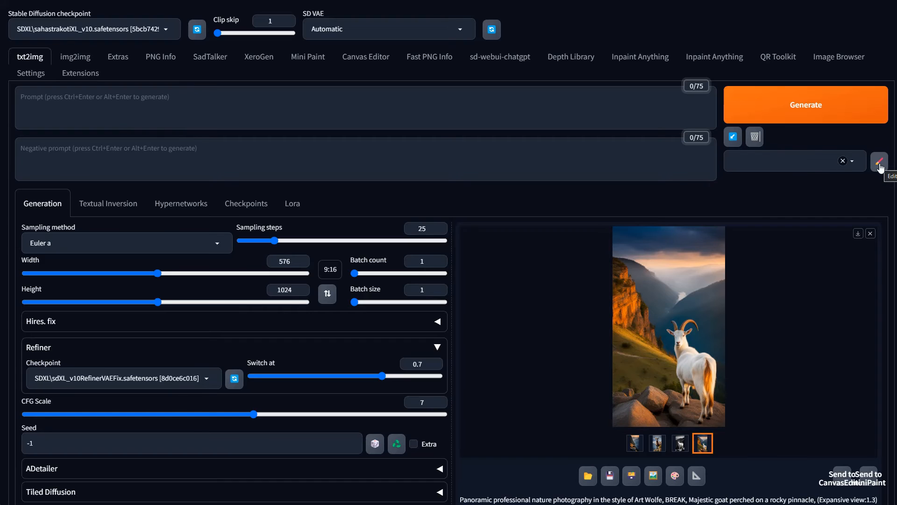
click(880, 164)
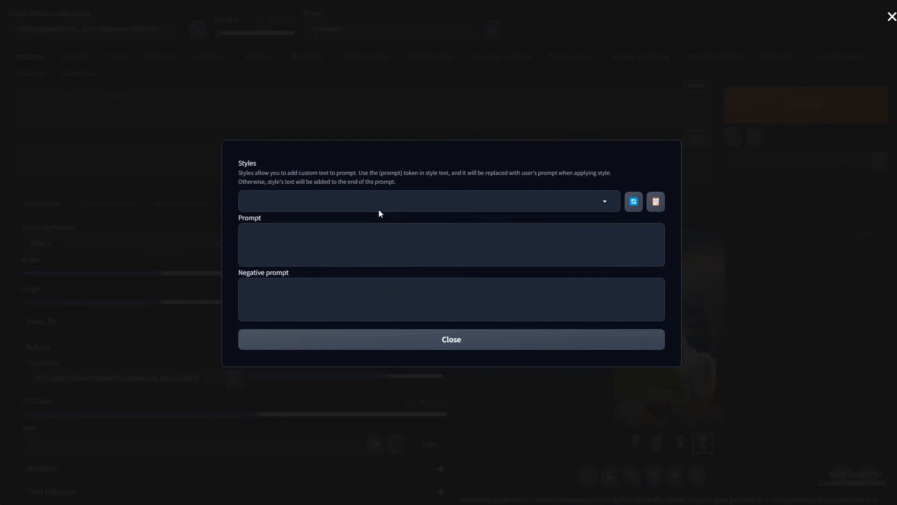
click(602, 208)
scroll(404, 261, down, 6)
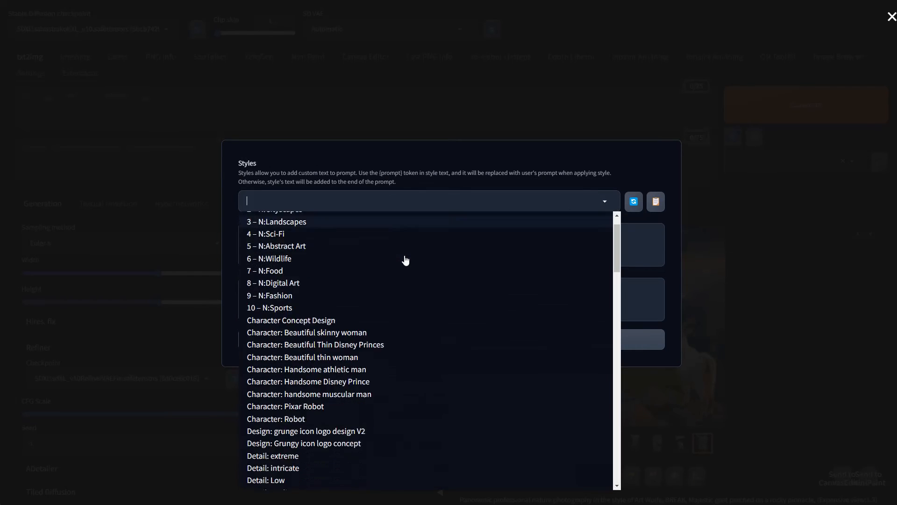
scroll(405, 264, down, 5)
scroll(405, 264, up, 11)
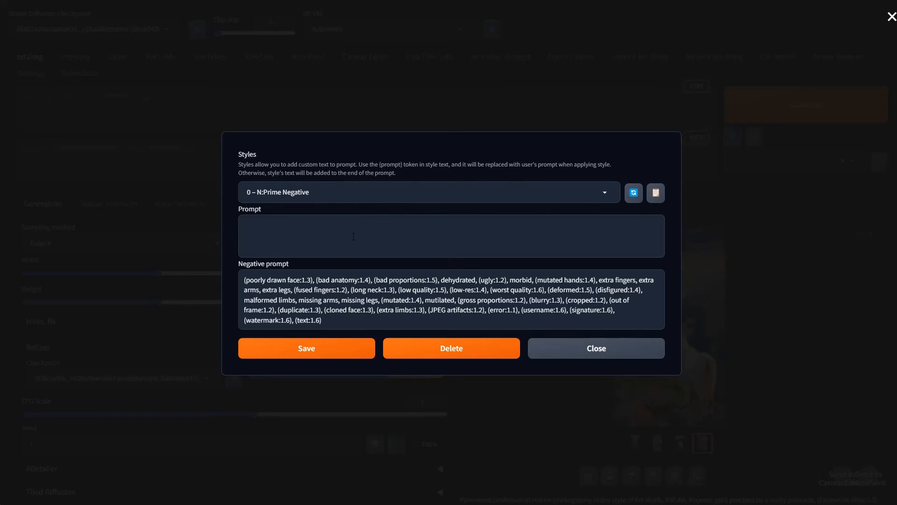
click(303, 234)
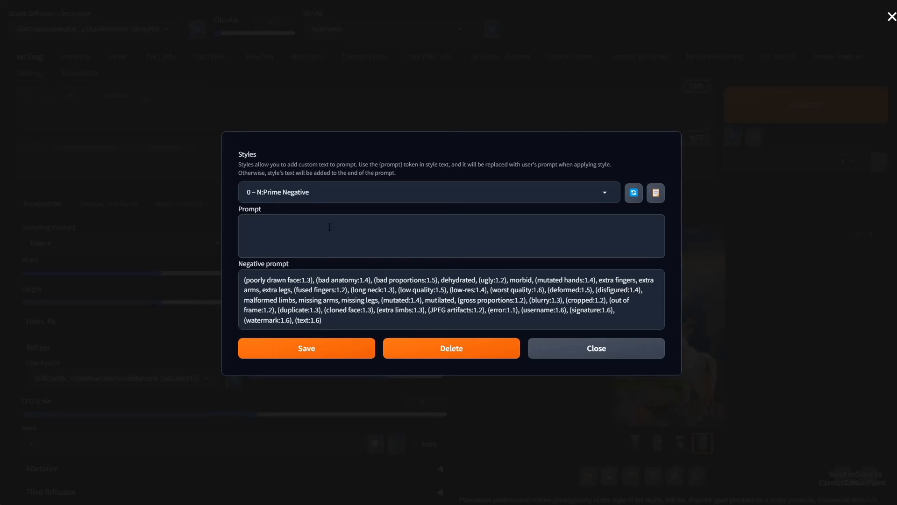
Search the style editor's list for "spher" and clear the search.
click(605, 192)
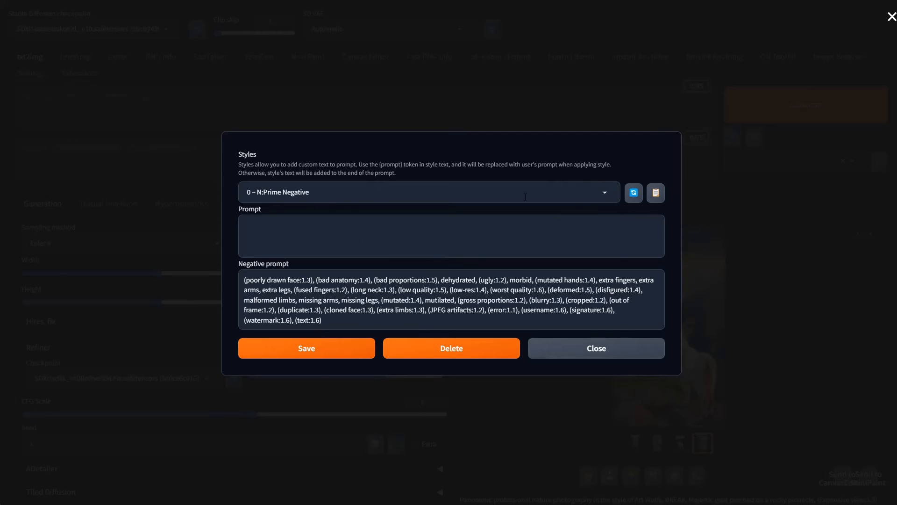
click(606, 192)
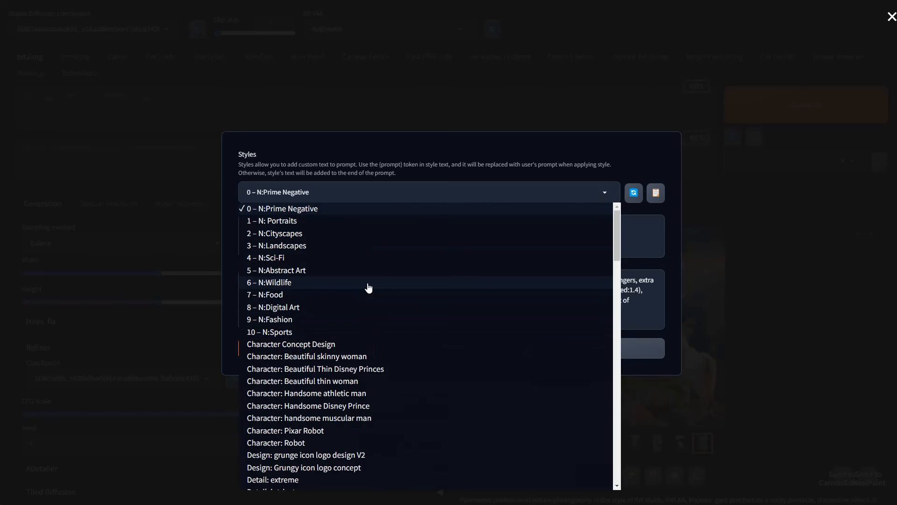
text(sph)
key(BackSpace)
key(BackSpace)
key(BackSpace)
key(BackSpace)
key(BackSpace)
key(BackSpace)
key(BackSpace)
key(BackSpace)
key(BackSpace)
key(BackSpace)
key(BackSpace)
key(BackSpace)
key(BackSpace)
key(BackSpace)
key(BackSpace)
key(BackSpace)
key(BackSpace)
key(BackSpace)
key(BackSpace)
key(BackSpace)
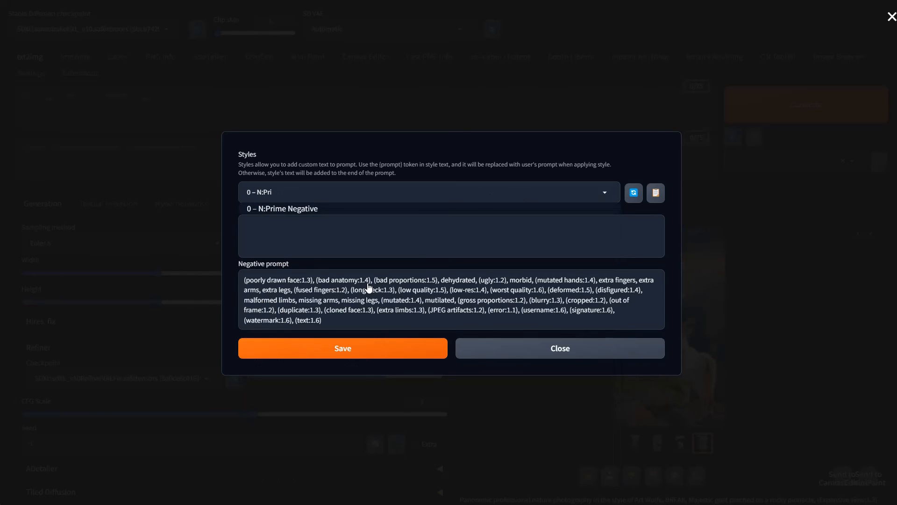
text(spher)
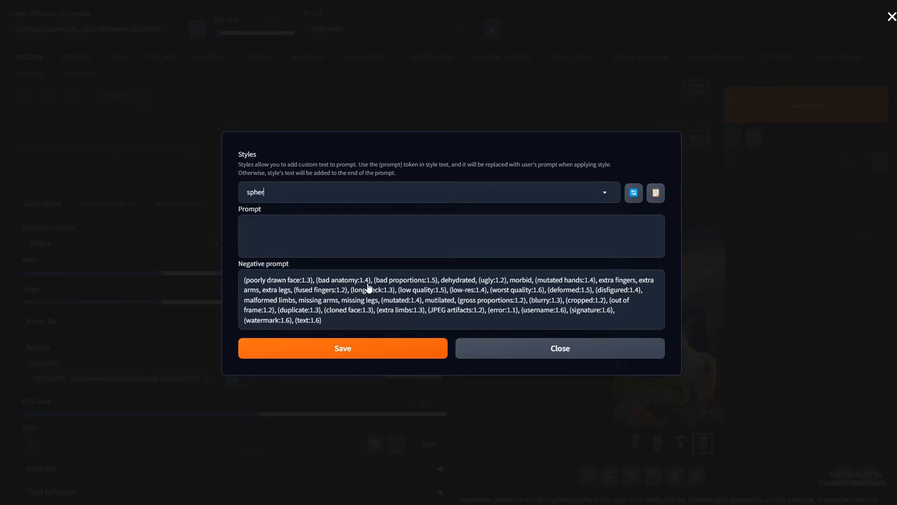
key(BackSpace)
key(BackSpace)
key(BackSpace)
key(BackSpace)
key(BackSpace)
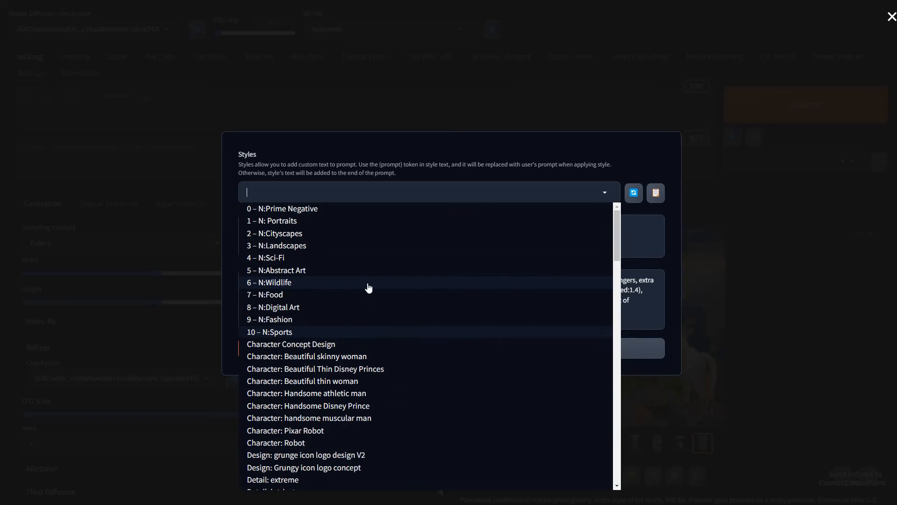
Find the Glass globe style with "gl", examine its prompt text and {prompt} token, and close the style editor.
text(gl)
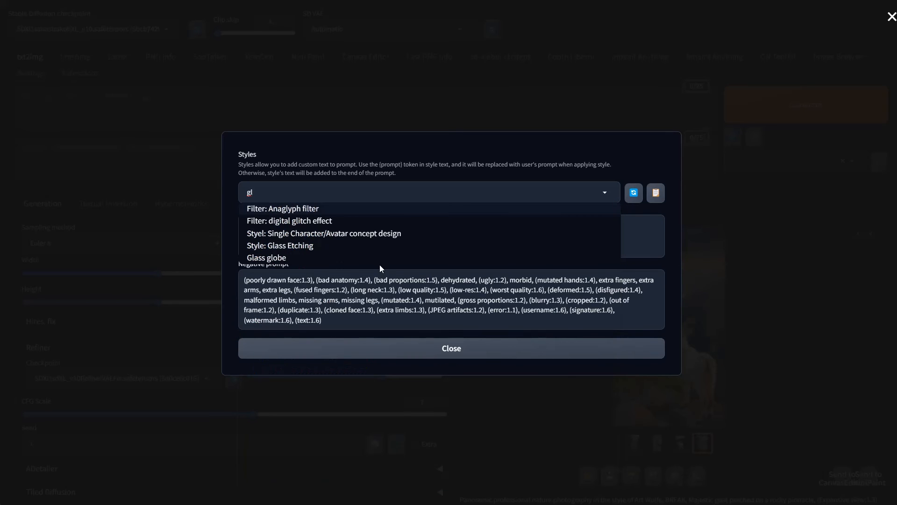
click(289, 259)
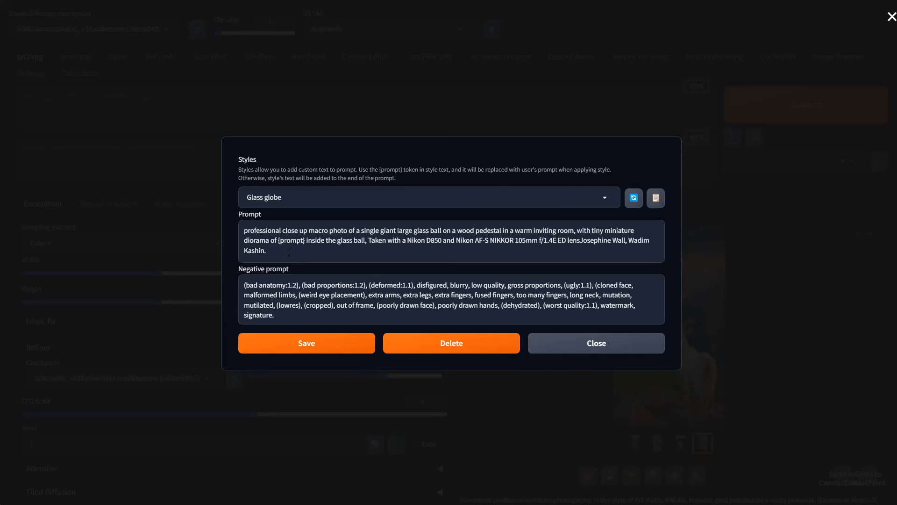
drag(288, 253, 229, 231)
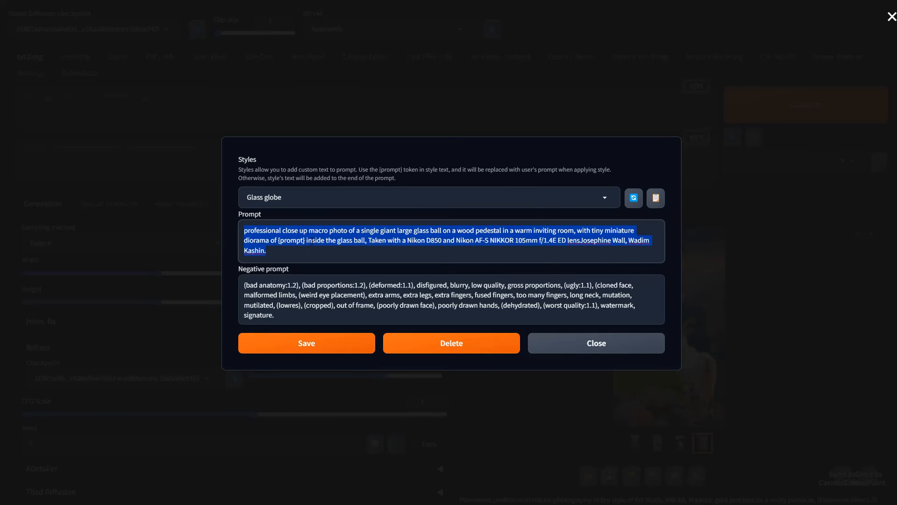
click(311, 241)
drag(307, 240, 279, 240)
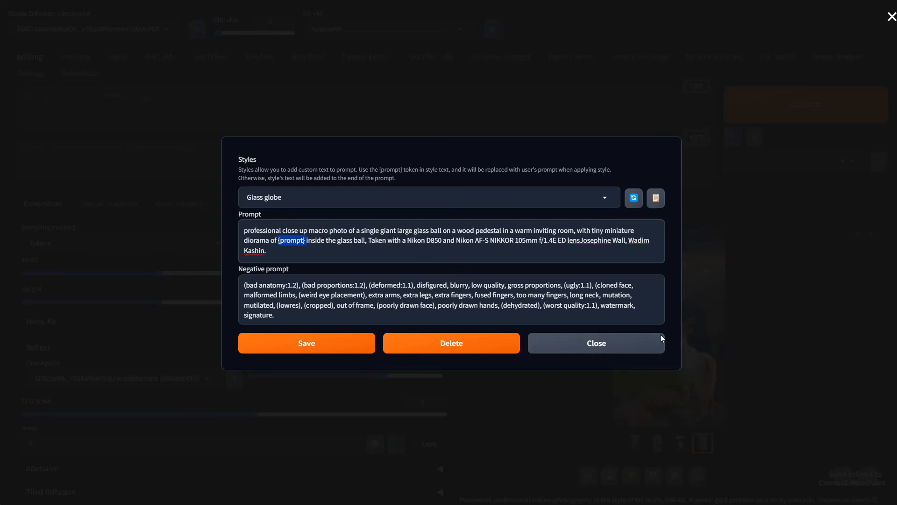
click(555, 344)
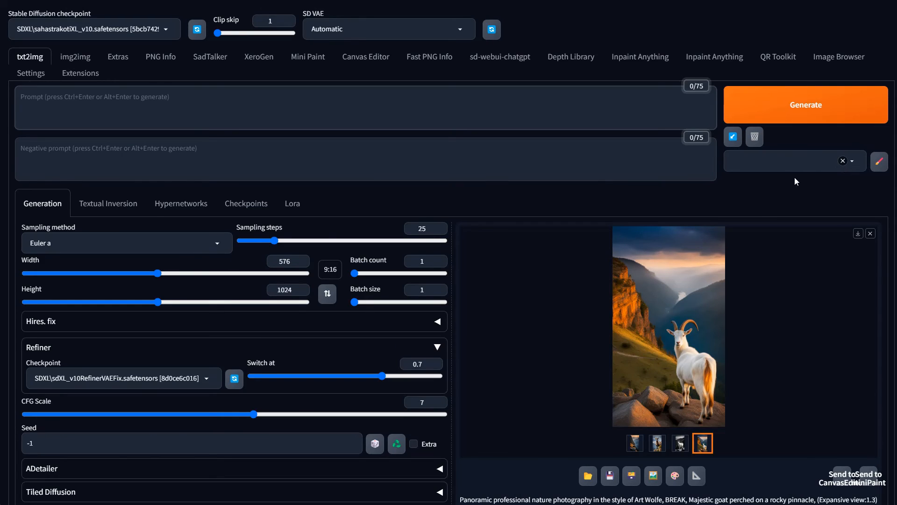
Apply the Glass globe style to the generation.
click(790, 164)
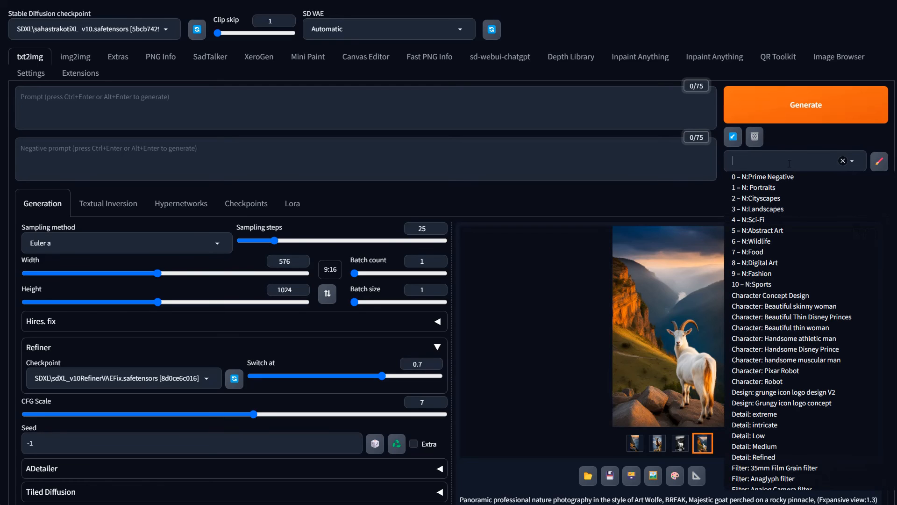
text(glas)
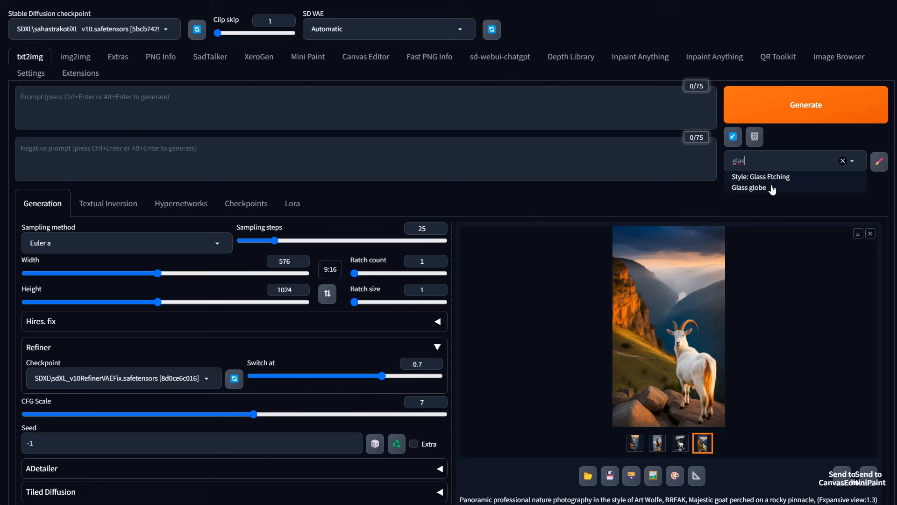
click(772, 189)
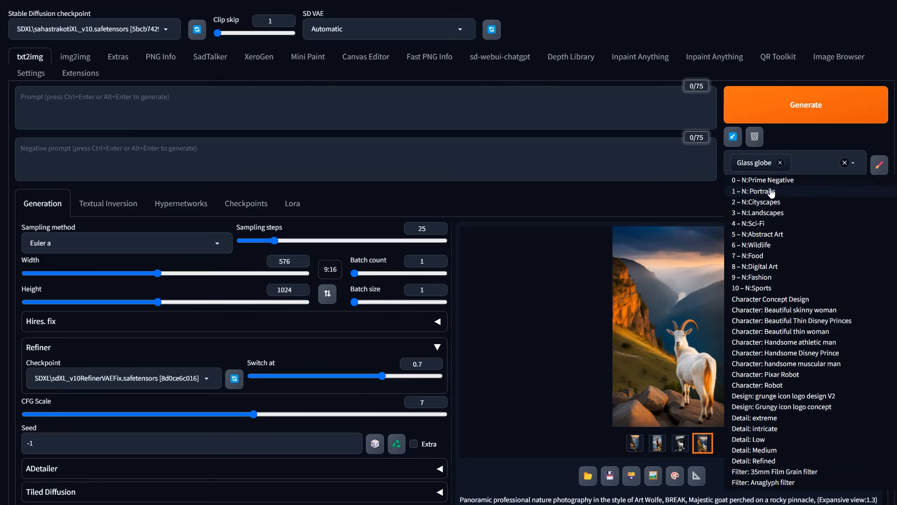
click(845, 139)
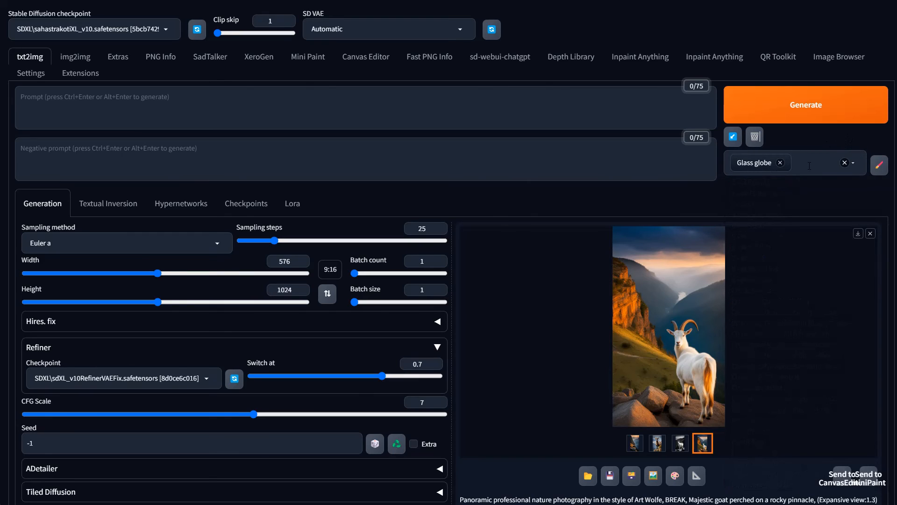
Enter "cute tiny teddy bear" as the positive prompt.
click(153, 101)
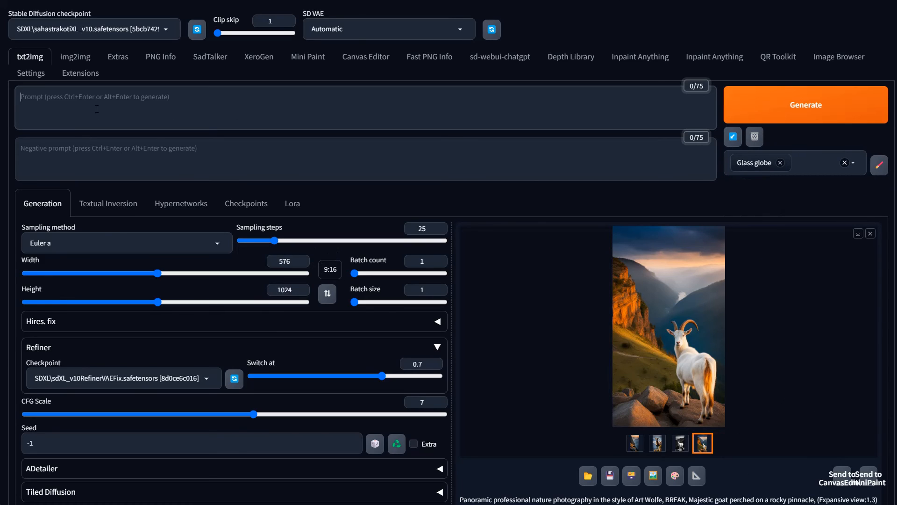
text(cute tin)
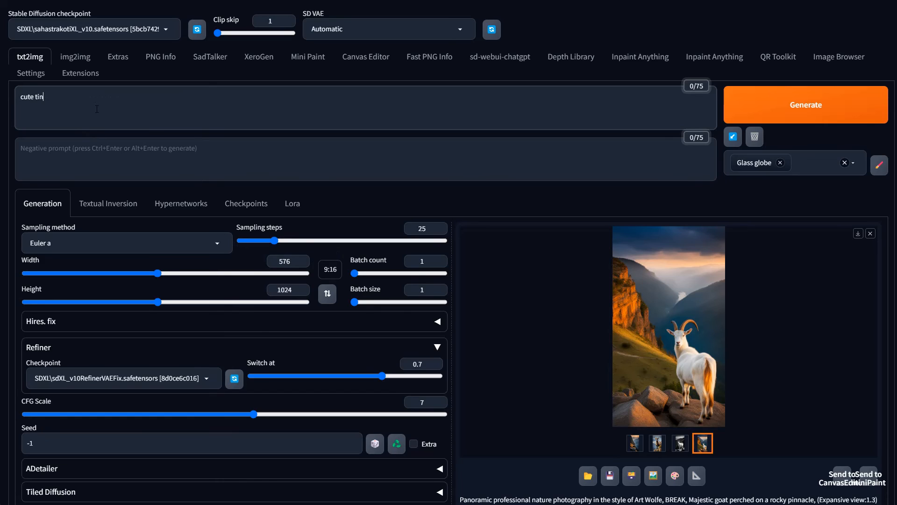
text(y teddy bear)
Set the aspect ratio to 4:5 and swap width and height for a 1024 × 816 landscape image.
click(331, 270)
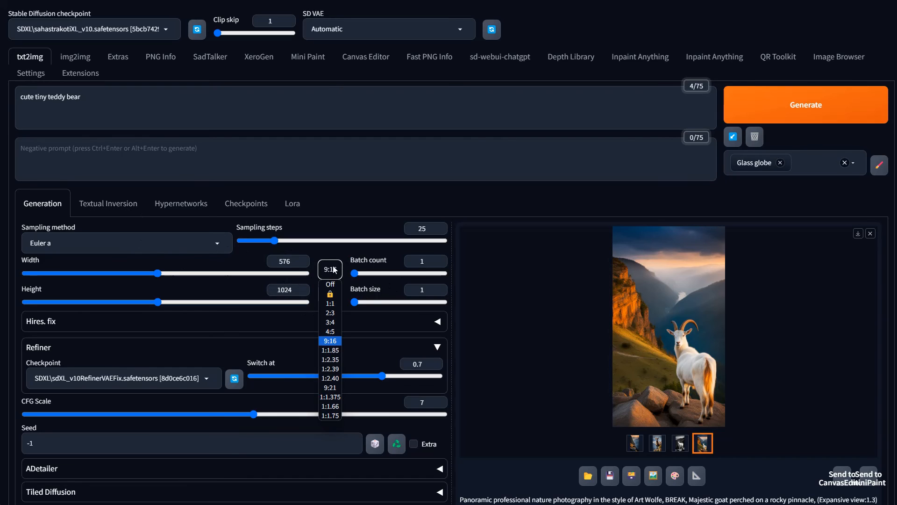
click(333, 331)
click(328, 294)
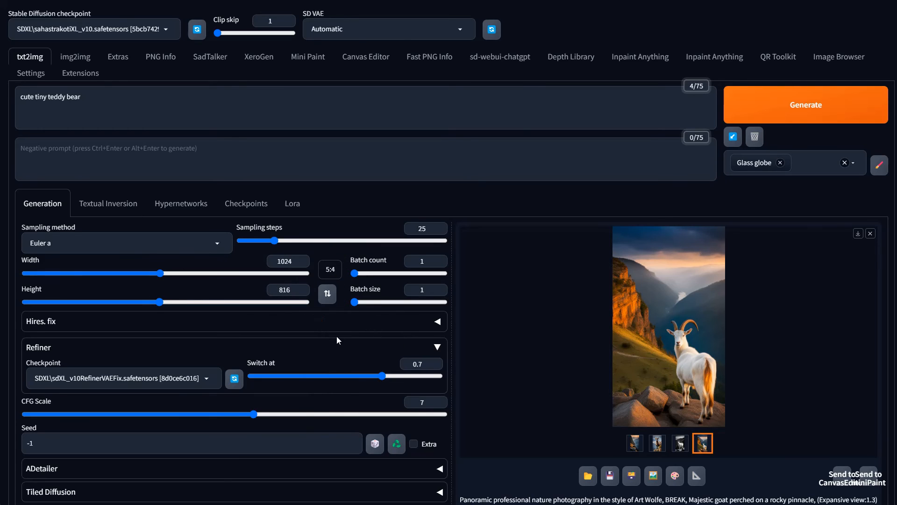
Set the script to None and generate the teddy bear image.
scroll(257, 360, down, 5)
scroll(200, 401, down, 4)
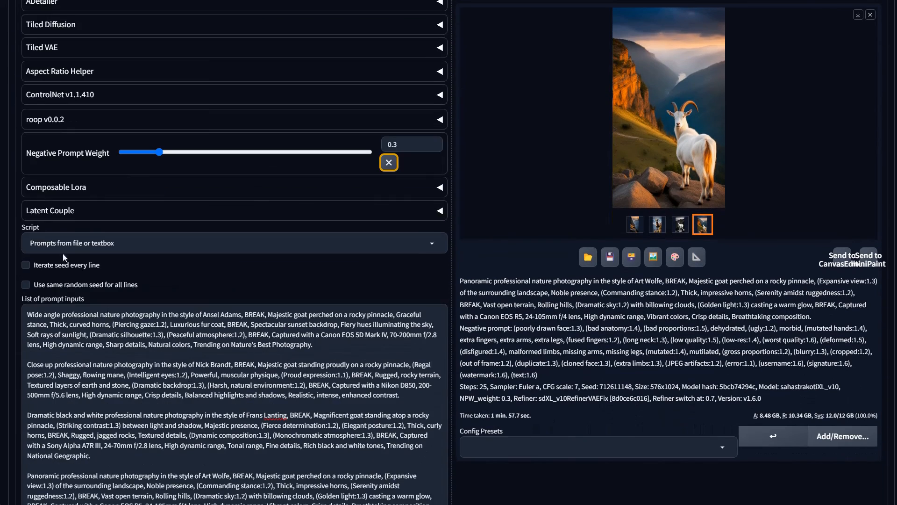
click(343, 243)
click(346, 260)
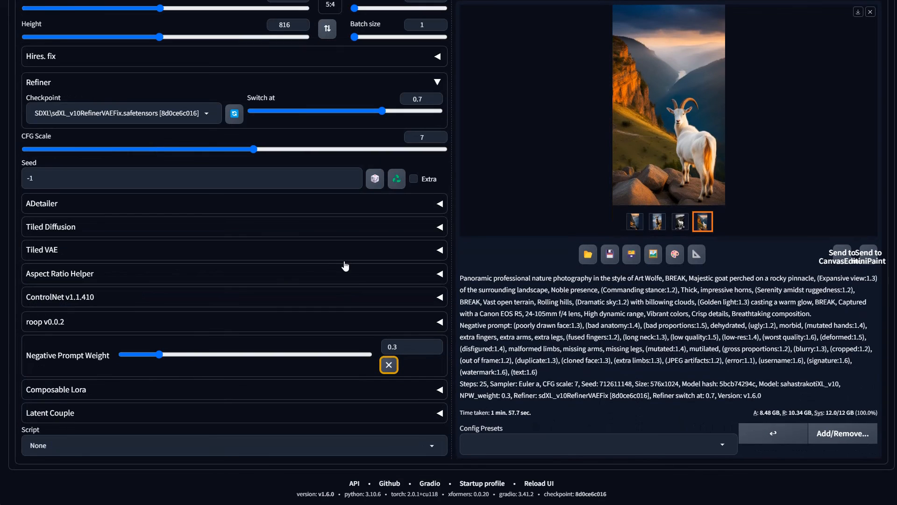
scroll(314, 280, up, 4)
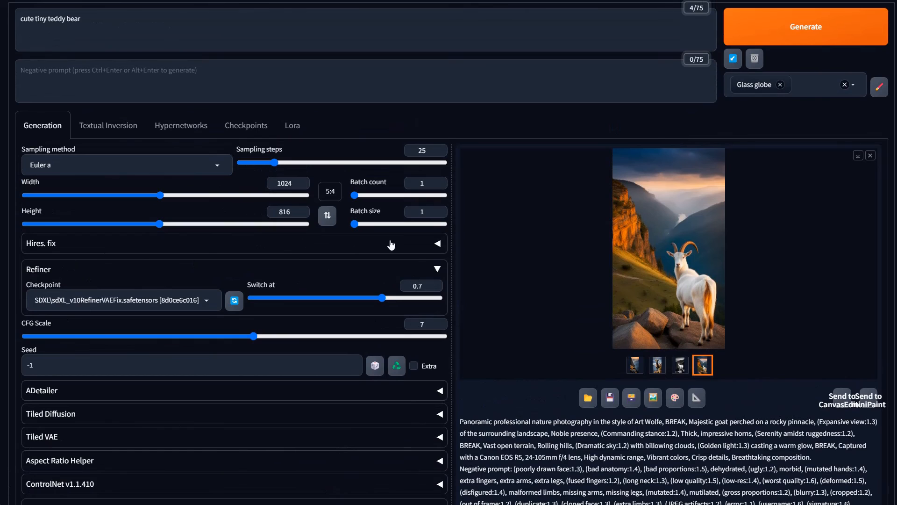
click(795, 35)
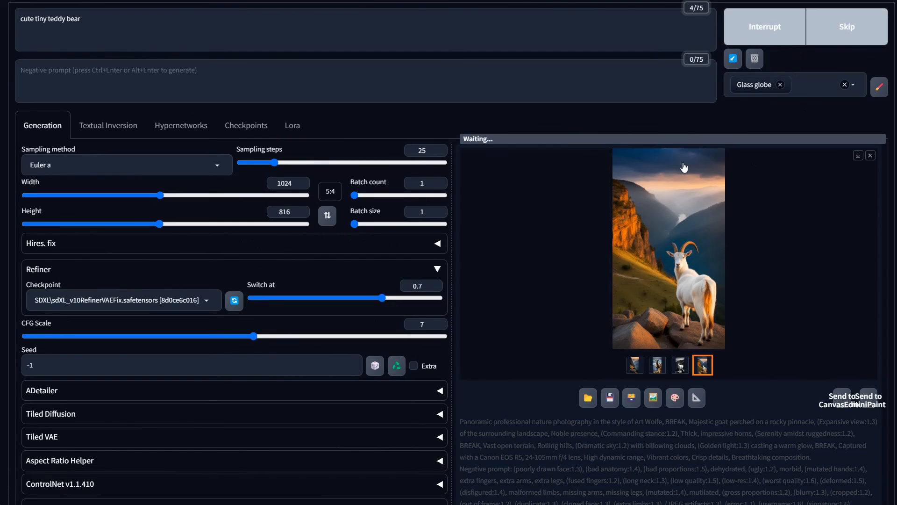
Replace "teddy bear" with "dragon" in the prompt and generate the new image.
scroll(59, 63, up, 2)
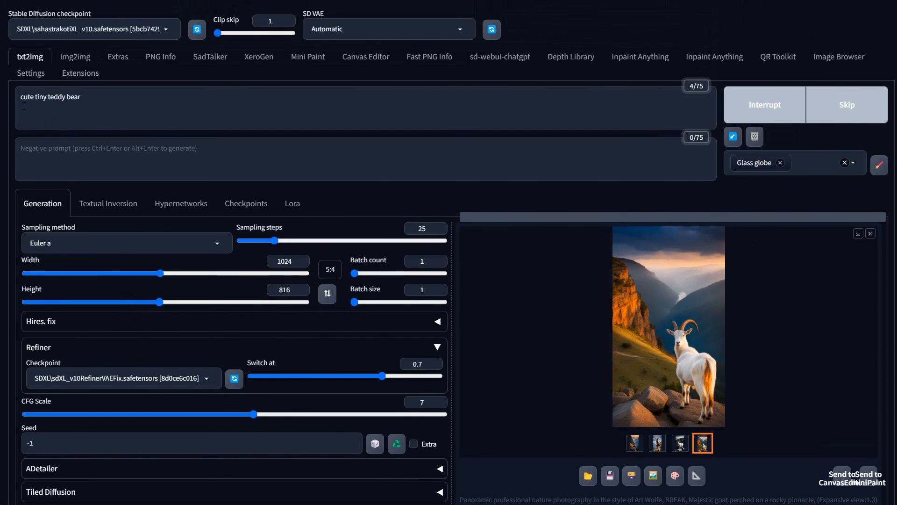
drag(20, 97, 82, 98)
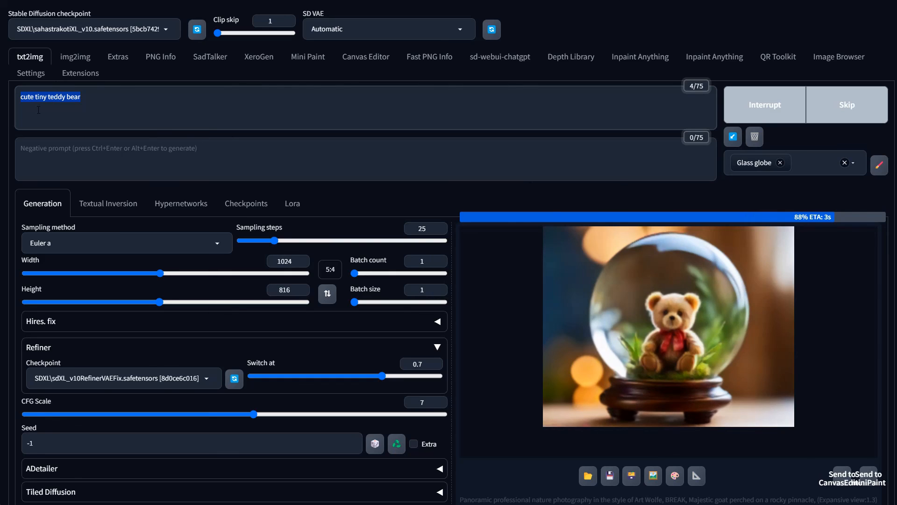
drag(101, 100, 47, 97)
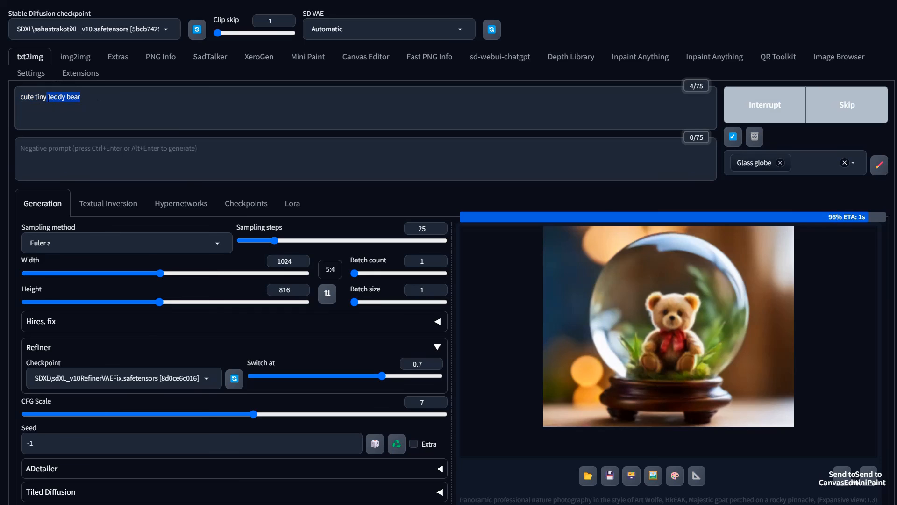
text(dragon)
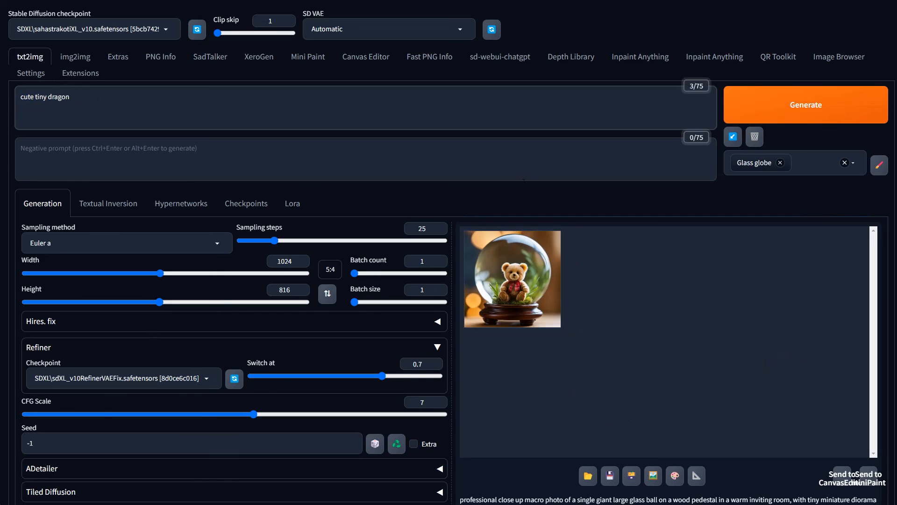
click(801, 108)
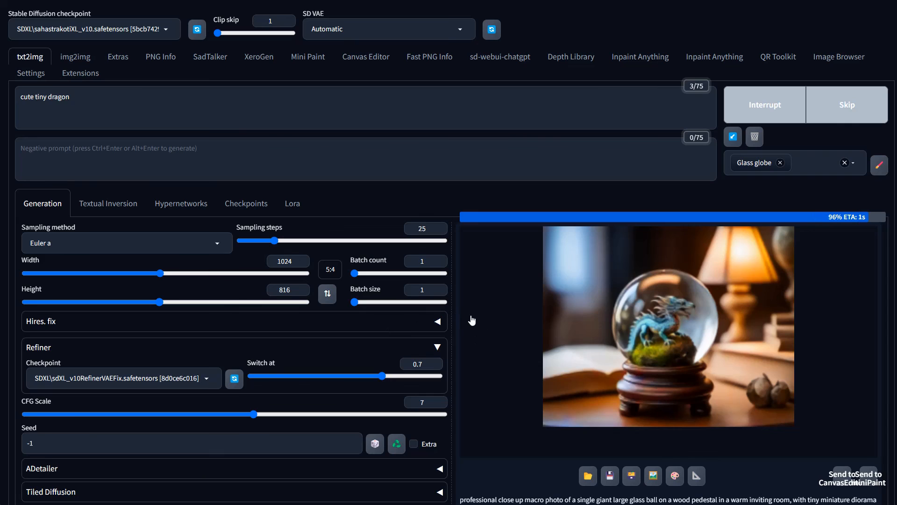
View the generated dragon globe image at full size and close the preview.
click(560, 298)
click(727, 331)
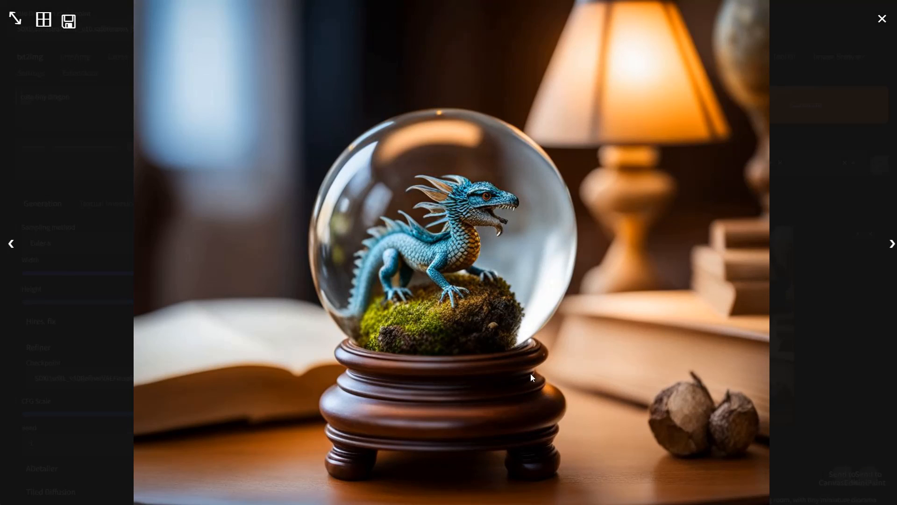
click(565, 411)
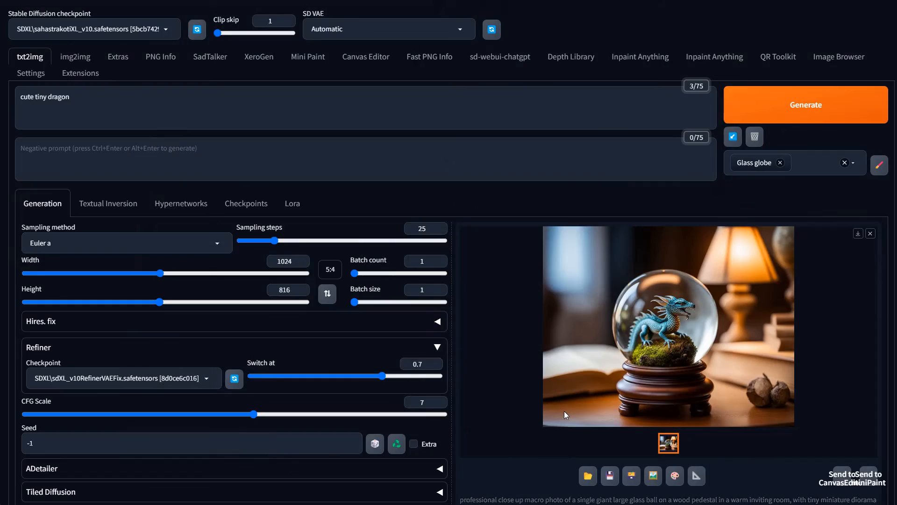